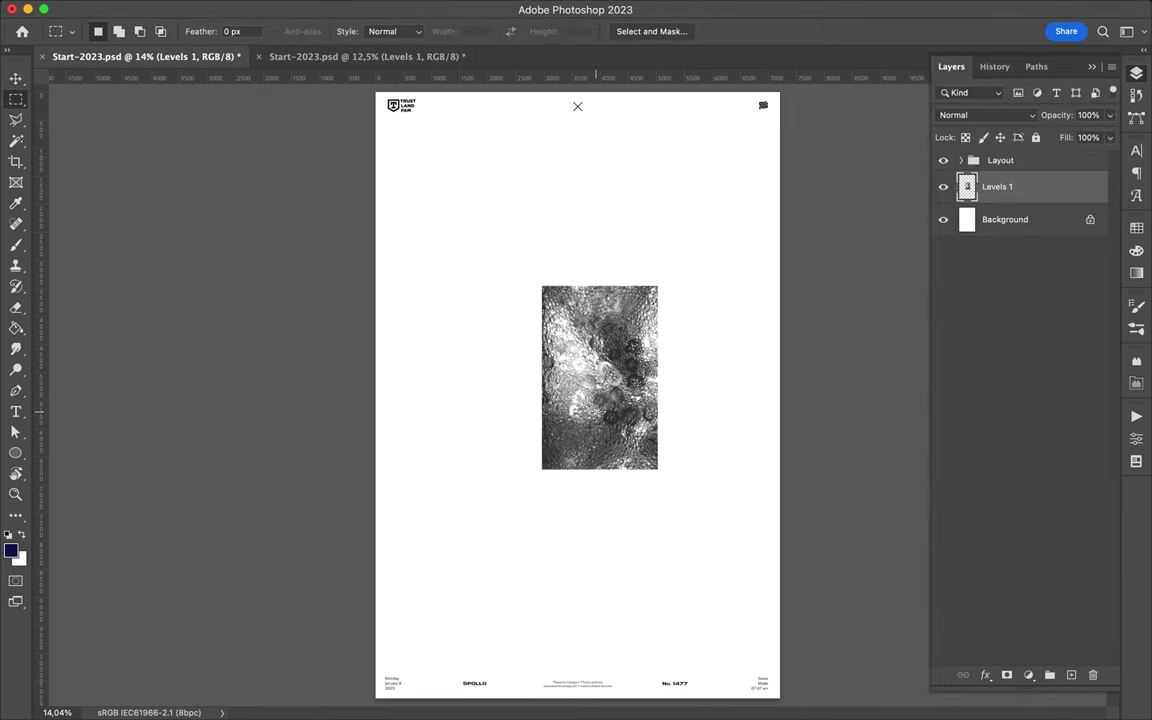
Step: Copy the selected texture to its own layer and warp it into a wavy stroke with Liquify
key("super+j")
left_click(403, 10)
left_click(409, 157)
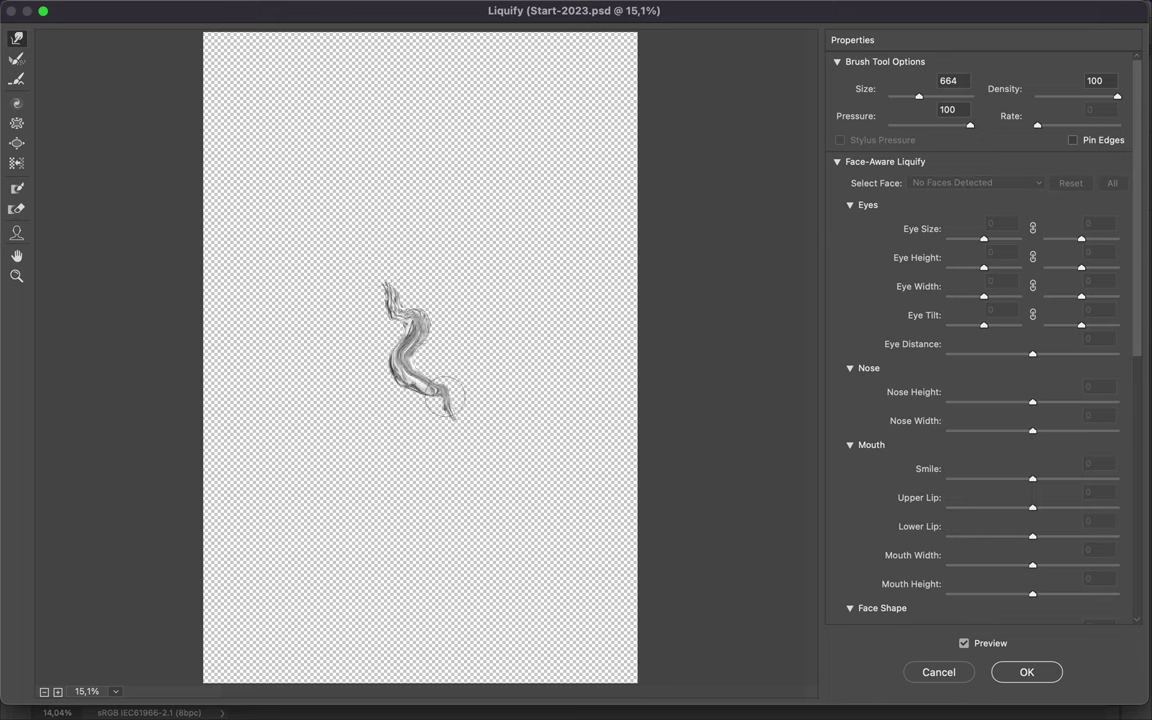
left_click(1028, 672)
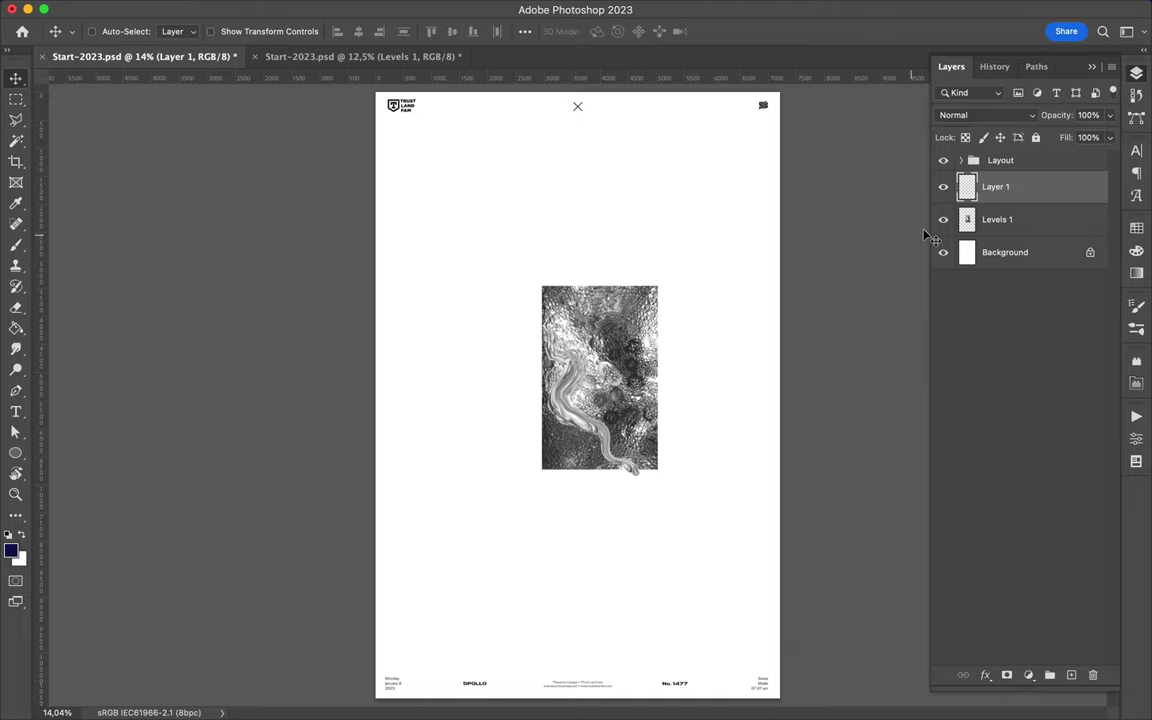
Step: On a new layer, paint a thick pink stroke along the liquified shape with a large brush
left_click(1070, 676)
key("b")
scroll(578, 396, "up", 3)
right_click(605, 238)
left_click_drag(800, 273, 772, 275)
mouse_move(527, 237)
left_mouse_down()
mouse_move(681, 507)
mouse_move(715, 545)
left_mouse_up()
Step: Paint a yellow stroke beside the pink one, then purple strokes along the shape
left_click(1033, 269)
mouse_move(490, 250)
left_mouse_down()
mouse_move(610, 488)
mouse_move(678, 571)
left_mouse_up()
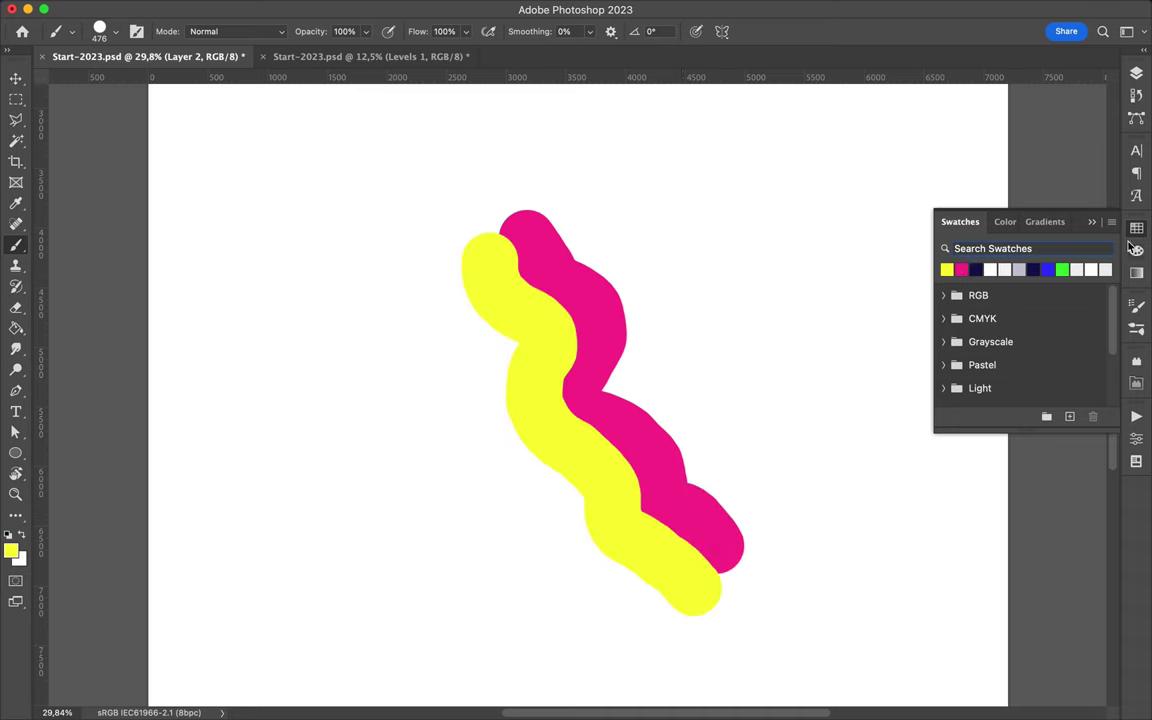
left_click(1136, 250)
left_click(1099, 275)
left_click(1047, 264)
right_click(665, 307)
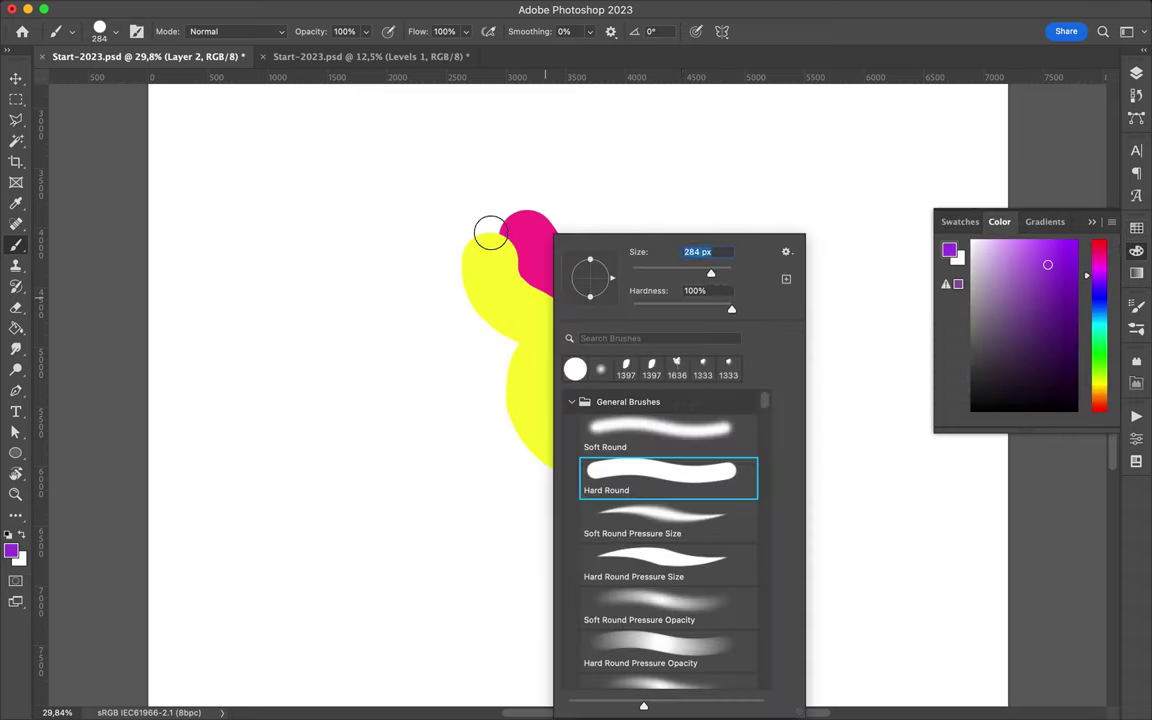
left_click_drag(490, 233, 522, 292)
left_click_drag(563, 410, 572, 498)
Step: Lasso a piece of the paint stroke, copy it to its own layer and Gaussian-blur it
left_click(1136, 75)
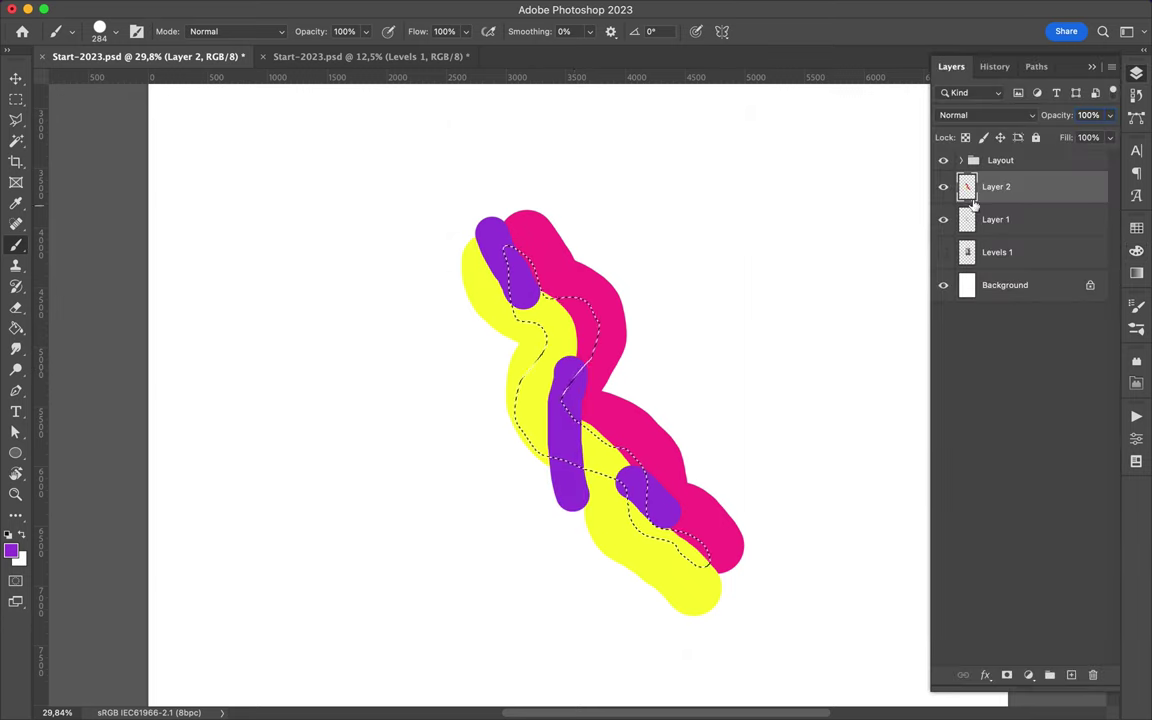
key("l")
key("v")
key("ctrl+j")
left_click(371, 9)
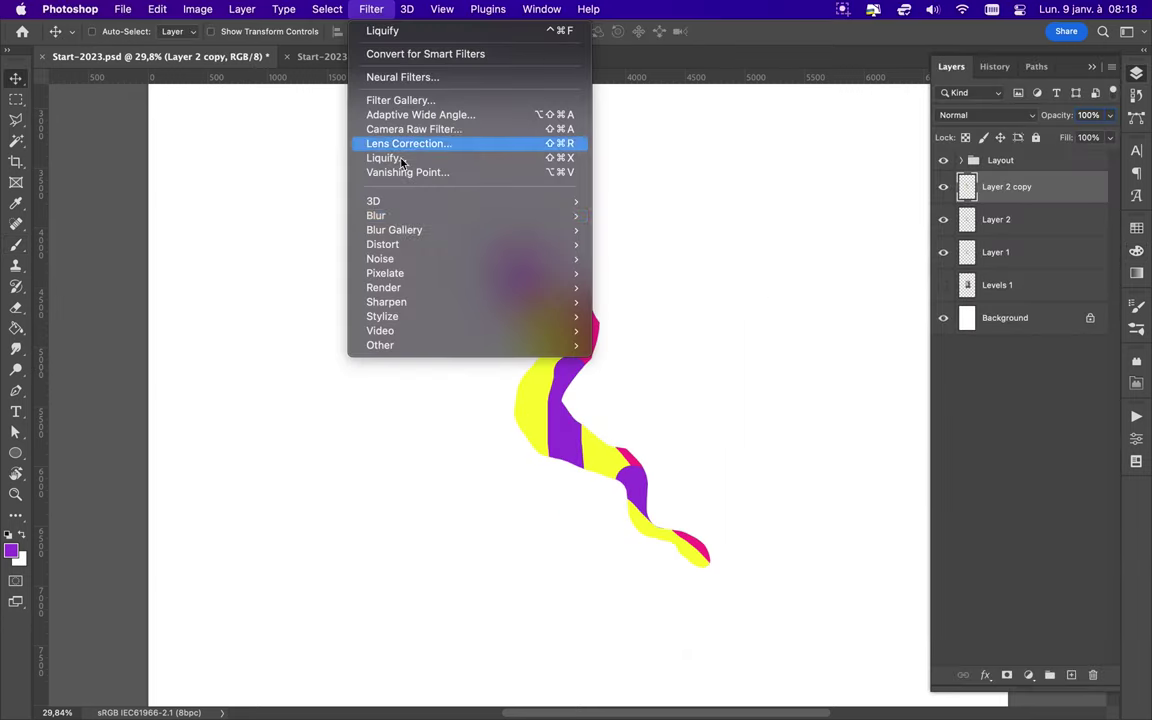
left_click(630, 265)
left_click(1046, 111)
Step: Hide Layer 2, duplicate the stroke layer several times and merge the copies into one
left_click(943, 219)
left_click_drag(1006, 187, 1010, 204)
key("ctrl+j")
key("ctrl+j")
key("ctrl+j")
left_click(1029, 322)
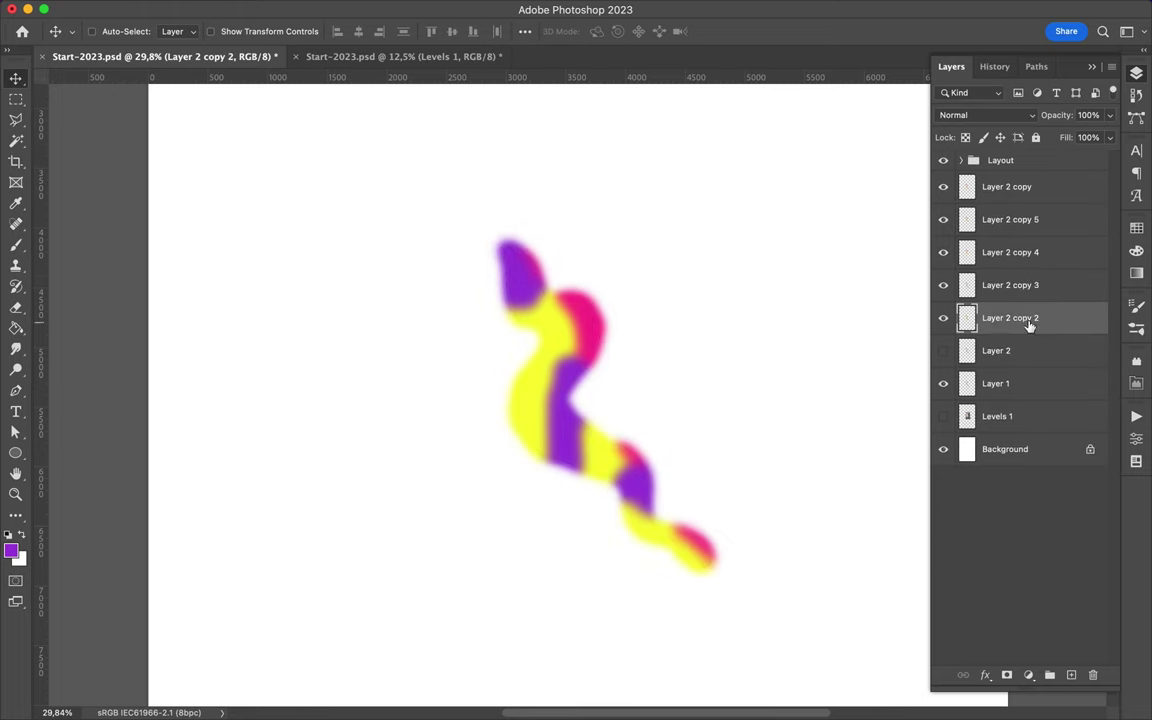
left_click(988, 199, "shift")
key("ctrl+e")
Step: Duplicate the merged stroke layer and apply a Gaussian blur of radius about 147
left_click_drag(988, 178, 990, 172)
left_click(373, 8)
left_click(630, 265)
left_click_drag(918, 327, 953, 327)
key("Return")
left_click(975, 115)
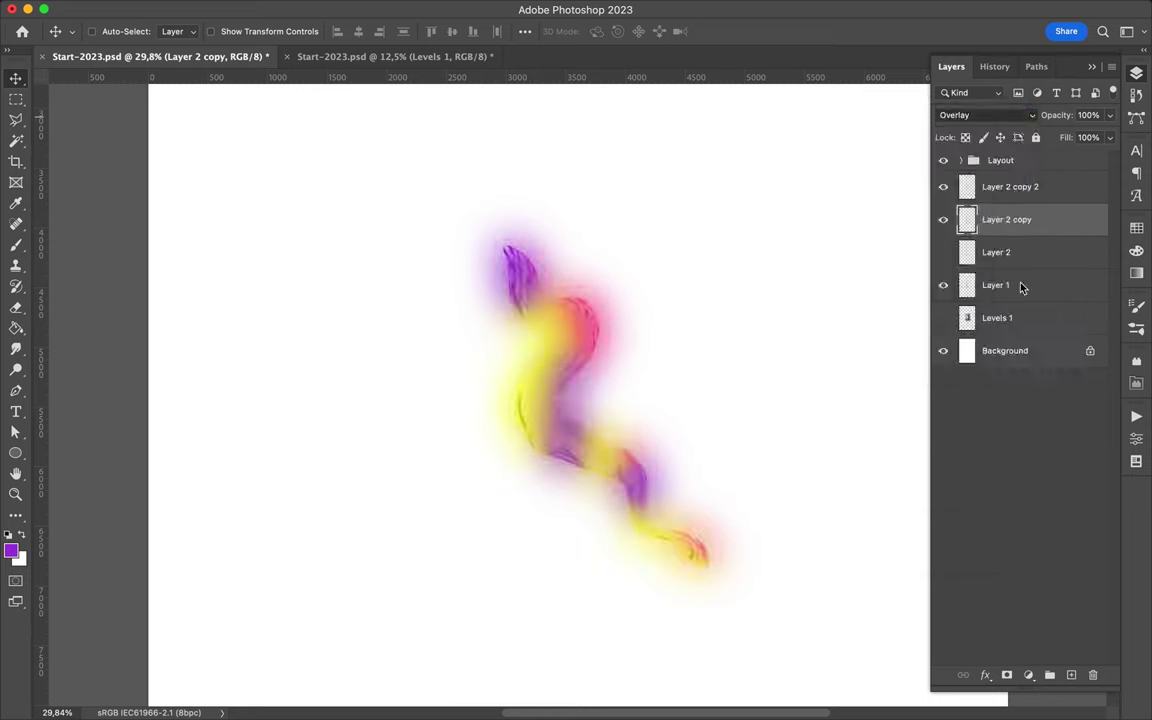
Step: Set the layer to Color Burn blending and group the stroke layers into Group 1
left_click(975, 115)
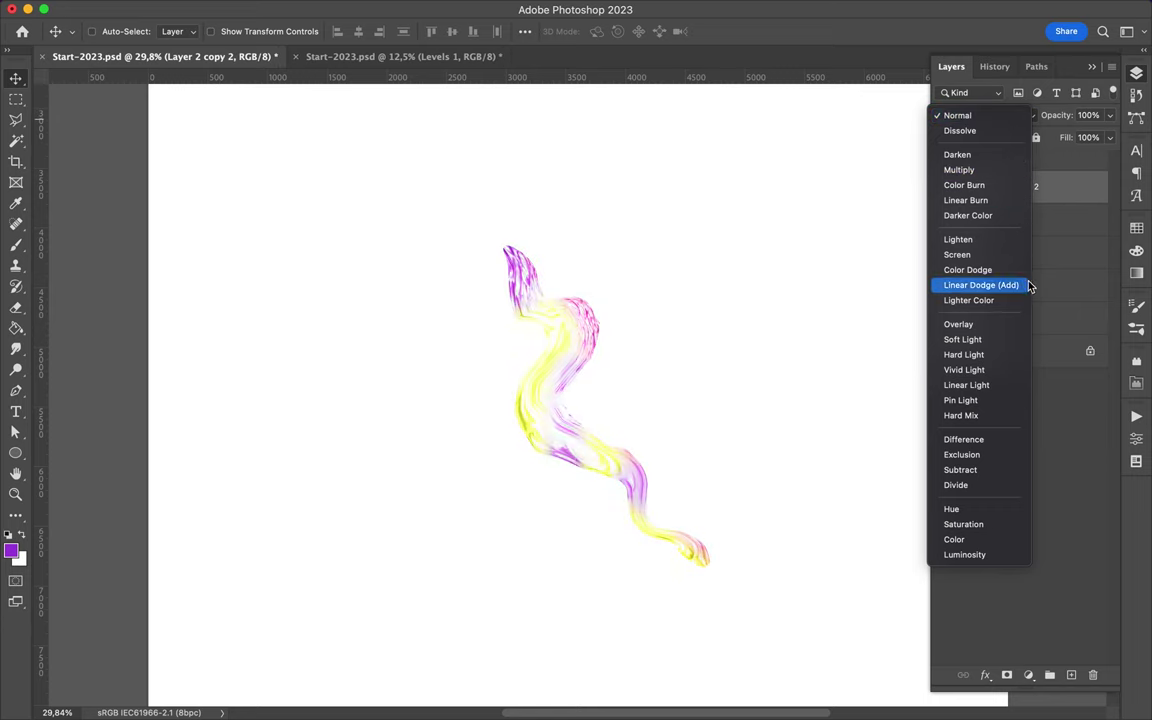
left_click(990, 186)
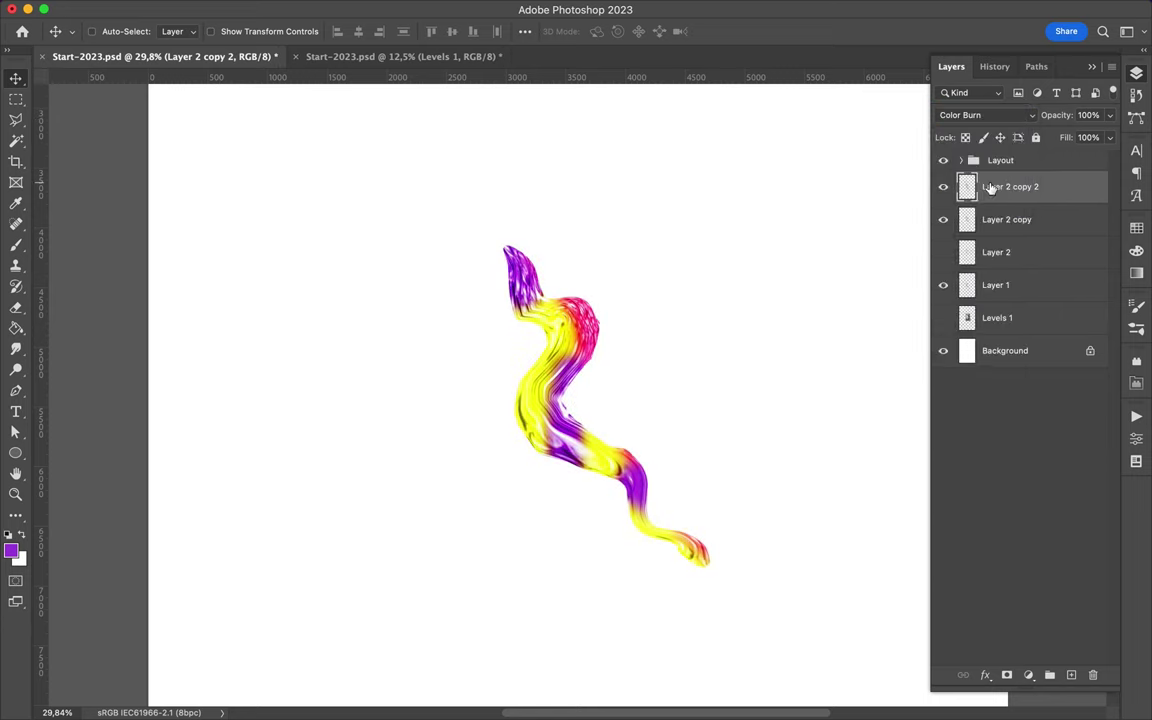
left_click(1000, 285, "shift")
key("super+g")
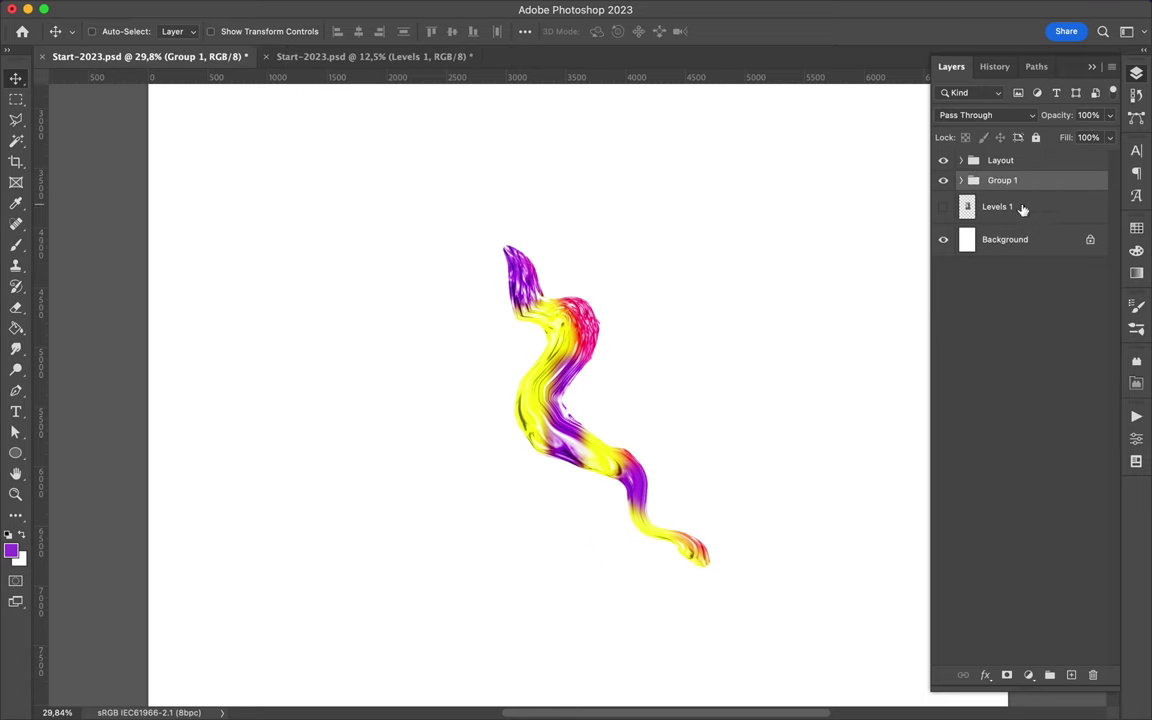
Step: Add a Hue/Saturation adjustment shifting the stroke colours to magenta and cyan
left_click(1033, 678)
left_click(946, 445)
mouse_move(990, 510)
left_mouse_down()
mouse_move(1089, 511)
mouse_move(905, 509)
mouse_move(920, 509)
left_mouse_up()
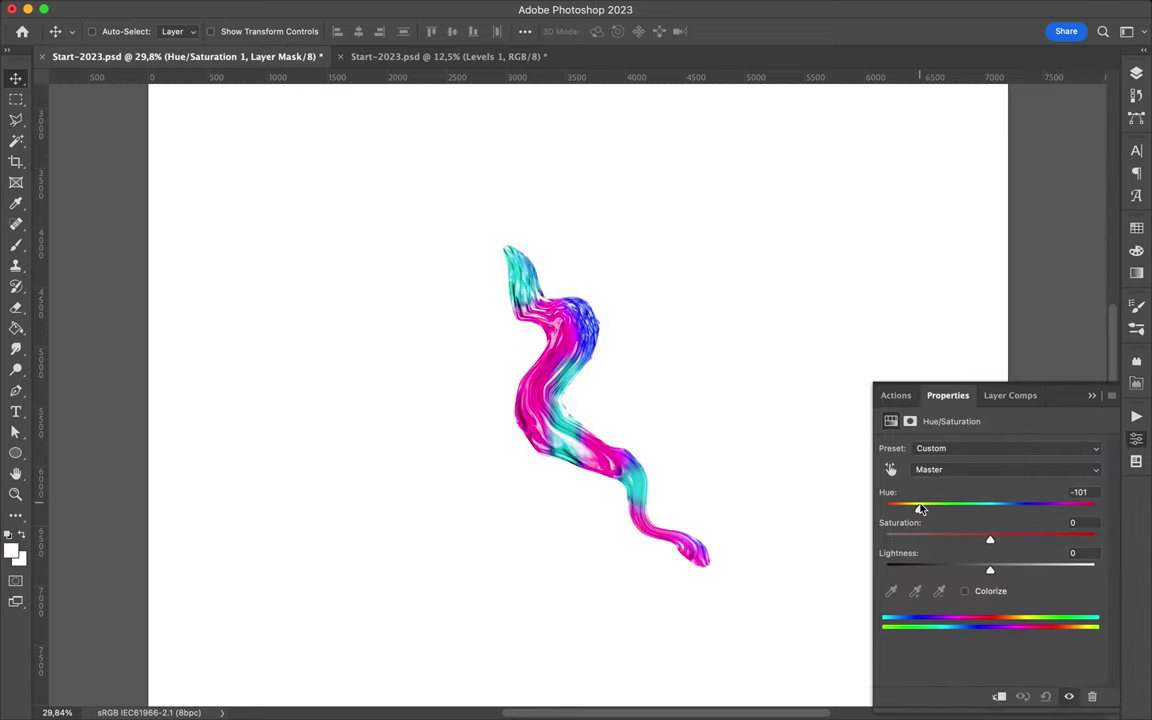
left_click(1137, 73)
Step: Type the word LIQUID next to the stroke
key("super+minus")
key("t")
left_click(620, 347)
type("LIQUID")
key("Escape")
Step: Set LIQUID in the TT Travels font and scale the text up
left_click(717, 31)
left_click(1037, 174)
scroll(926, 277, "down", 5)
scroll(927, 279, "down", 5)
type("TT Travels")
key("Return")
key("super+t")
left_click_drag(640, 345, 689, 380)
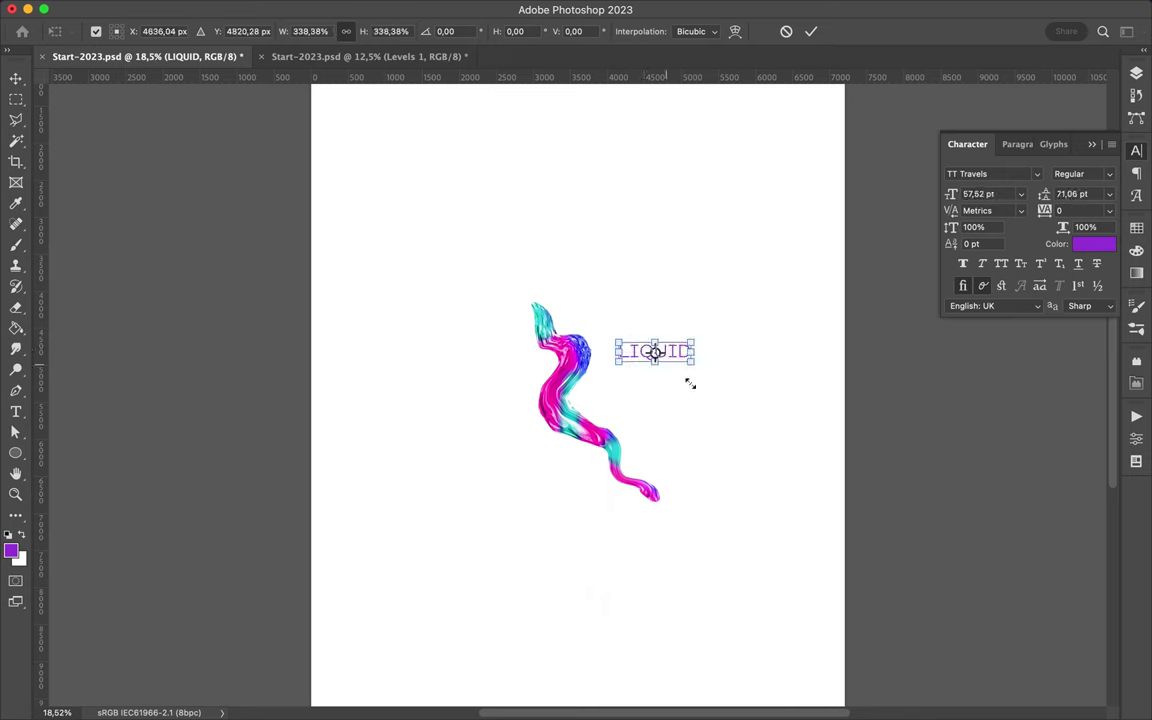
key("Return")
Step: Make LIQUID bold and blue, and move it lower and to the left
left_click(1080, 174)
left_click(1040, 310)
key("v")
left_click(1136, 228)
left_click(949, 265)
mouse_move(669, 360)
left_mouse_down()
mouse_move(645, 405)
mouse_move(601, 411)
mouse_move(683, 412)
left_mouse_up()
Step: Undo a stray ellipse, stack LIQUID above the grey rectangle, and clip the hue adjustment to Group 1
key("u")
key("ctrl+z")
left_click_drag(1024, 298, 1027, 240)
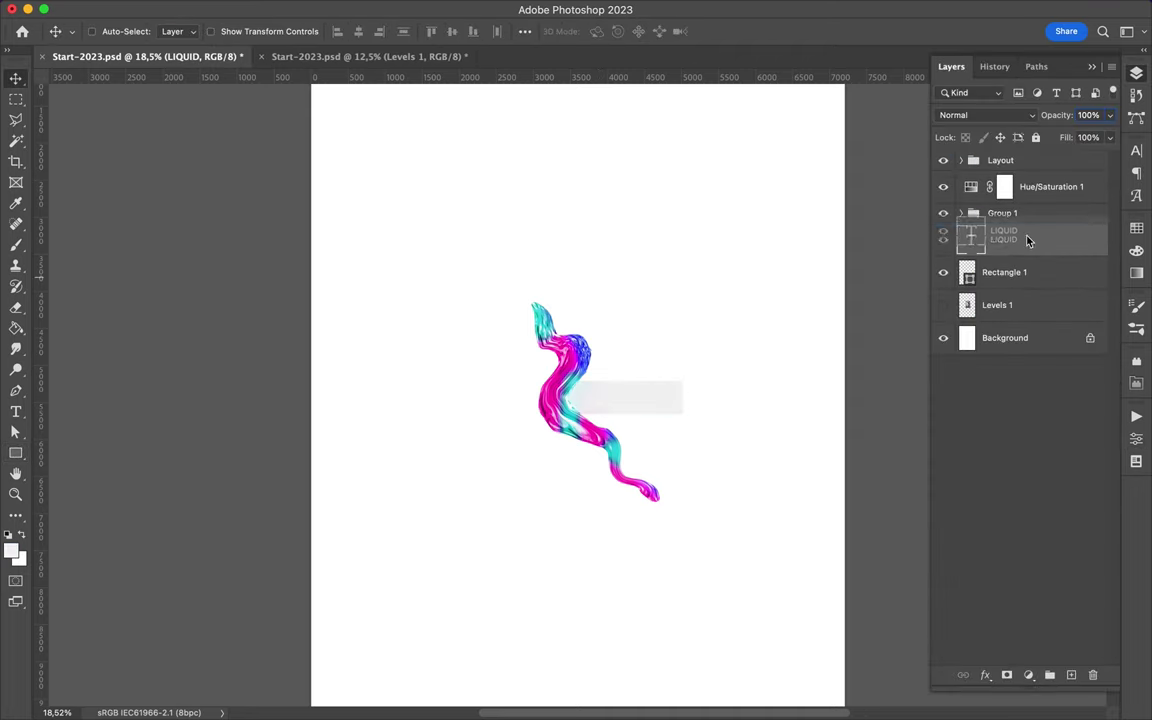
left_click(994, 200, "alt")
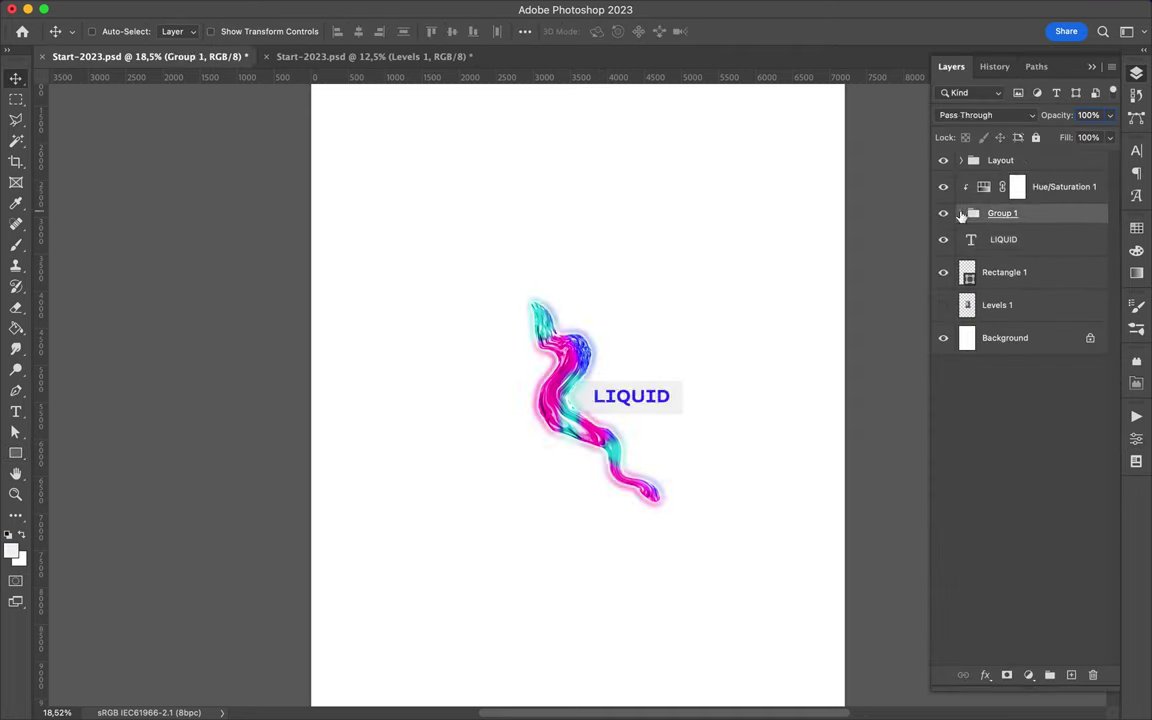
left_click(961, 214)
left_click(1014, 241)
key("alt+bracketleft")
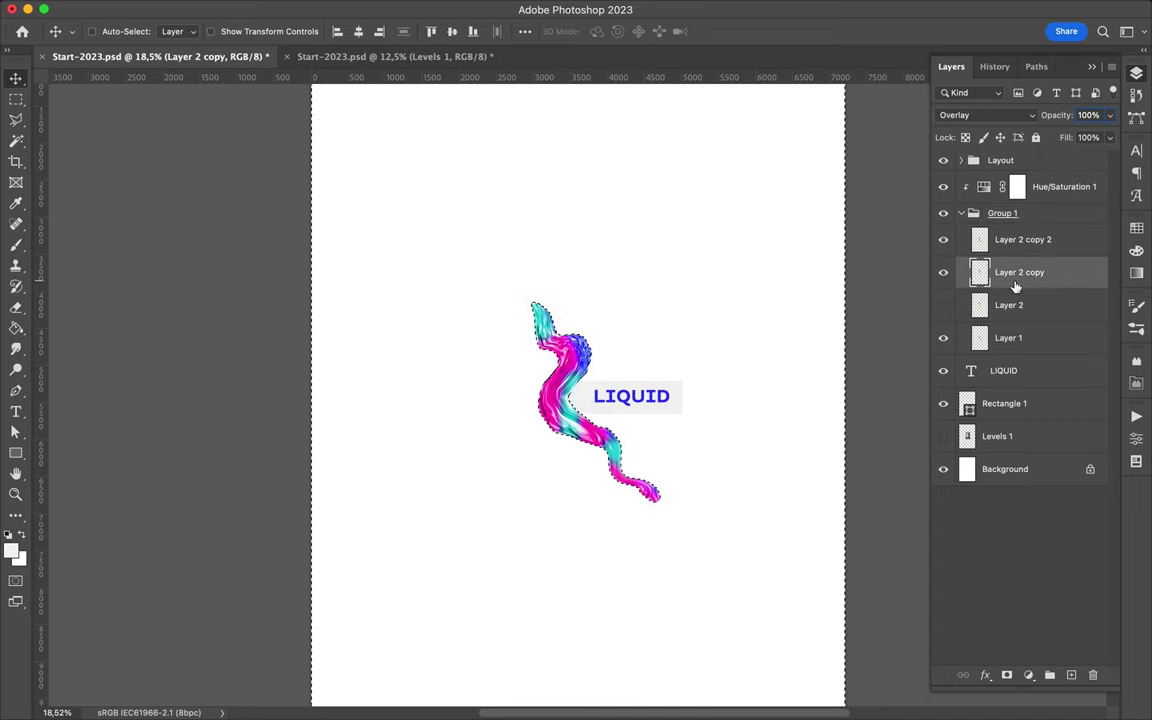
Step: Nudge LIQUID slightly left on its box and add a new empty Layer 3
left_click(655, 402, "ctrl")
left_click_drag(655, 402, 646, 402)
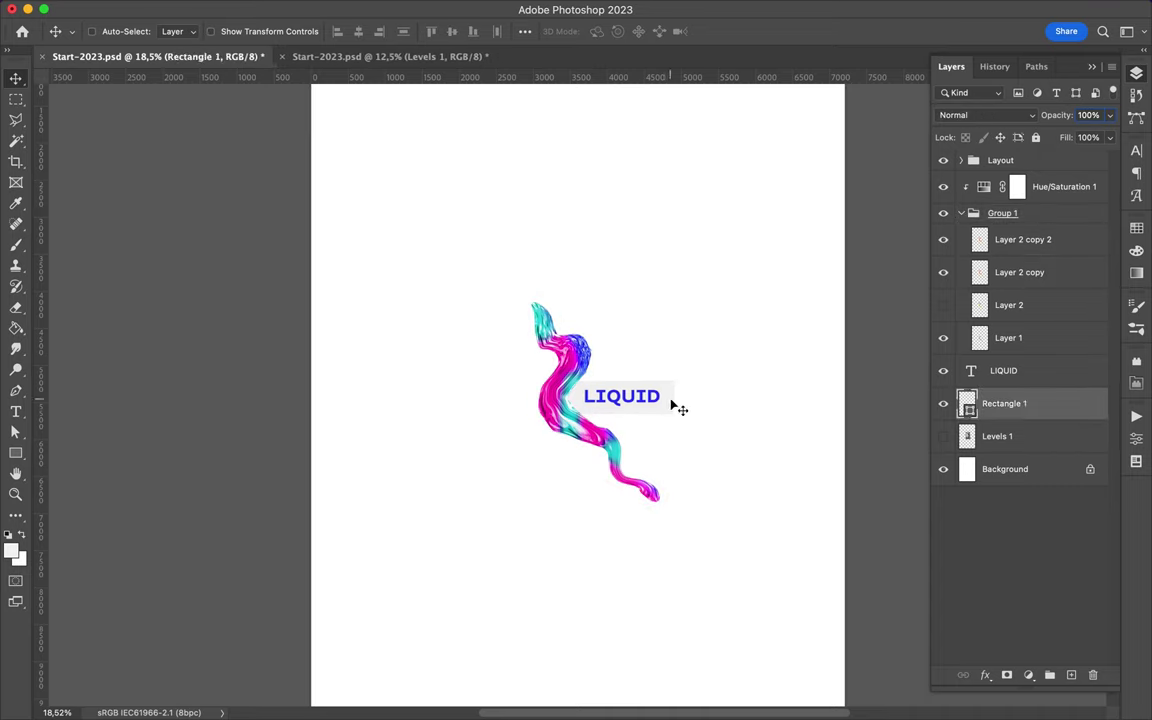
left_click(961, 213)
left_click(1014, 240)
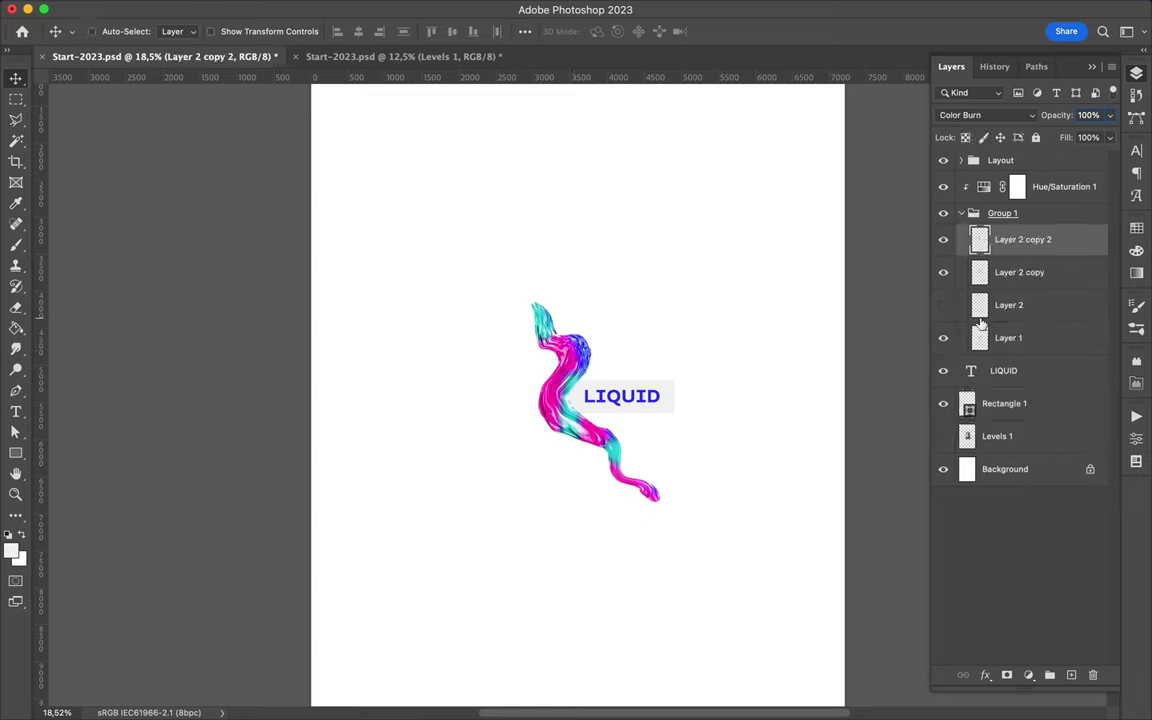
left_click(1071, 675)
left_click(1008, 338)
scroll(648, 465, "up", 3)
scroll(648, 465, "down", 3)
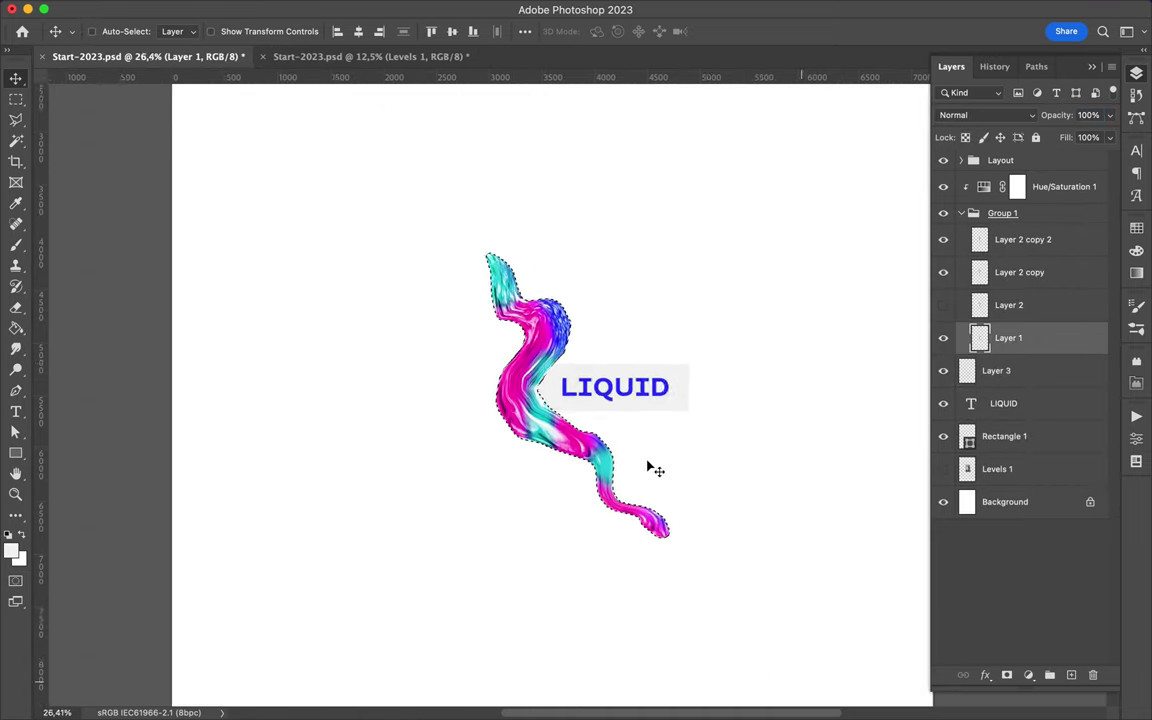
Step: Place Layer 3 beneath the stroke and Gaussian-blur it into a soft glow
left_click(979, 338, "ctrl")
left_click_drag(1010, 340, 1024, 348)
left_click(371, 9)
mouse_move(608, 275)
left_click(640, 273)
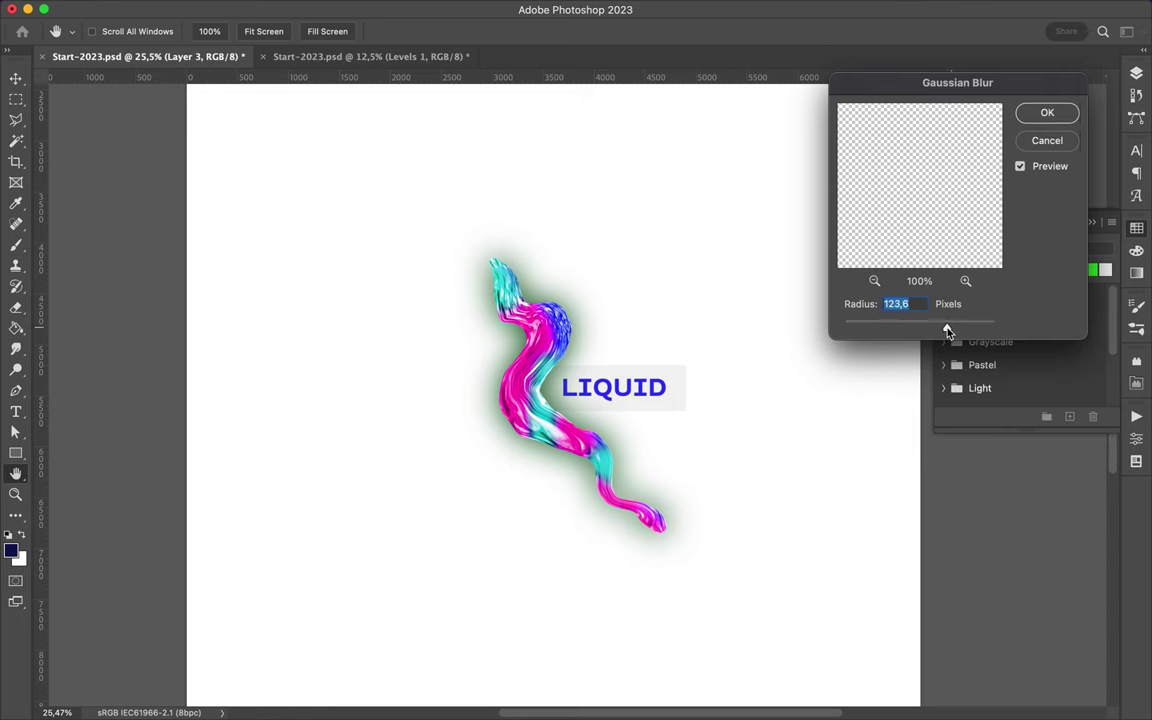
left_click_drag(950, 330, 960, 322)
key("Return")
key("F7")
Step: Draw a triangle with the Pen tool and fill it with magenta sampled from the stroke
scroll(610, 340, "down", 1)
scroll(610, 343, "down", 1)
key("p")
left_click(510, 372)
left_click(692, 188)
left_click(540, 512)
left_click(510, 372)
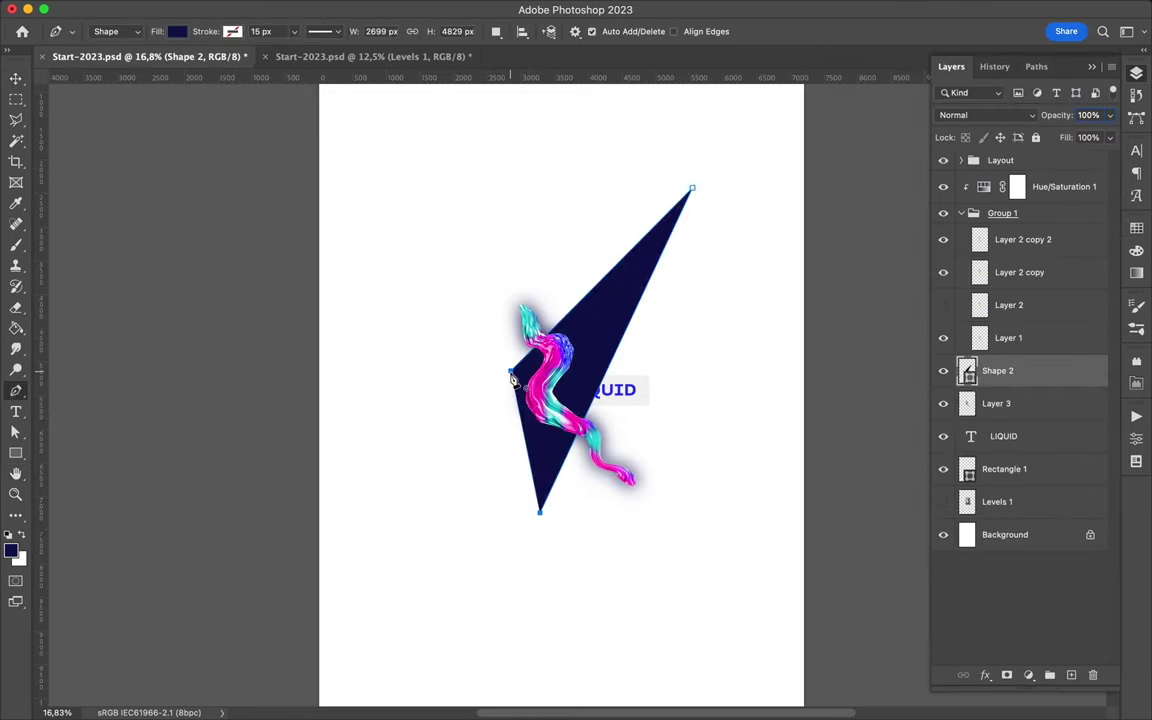
key("i")
left_click(540, 424)
key("alt+BackSpace")
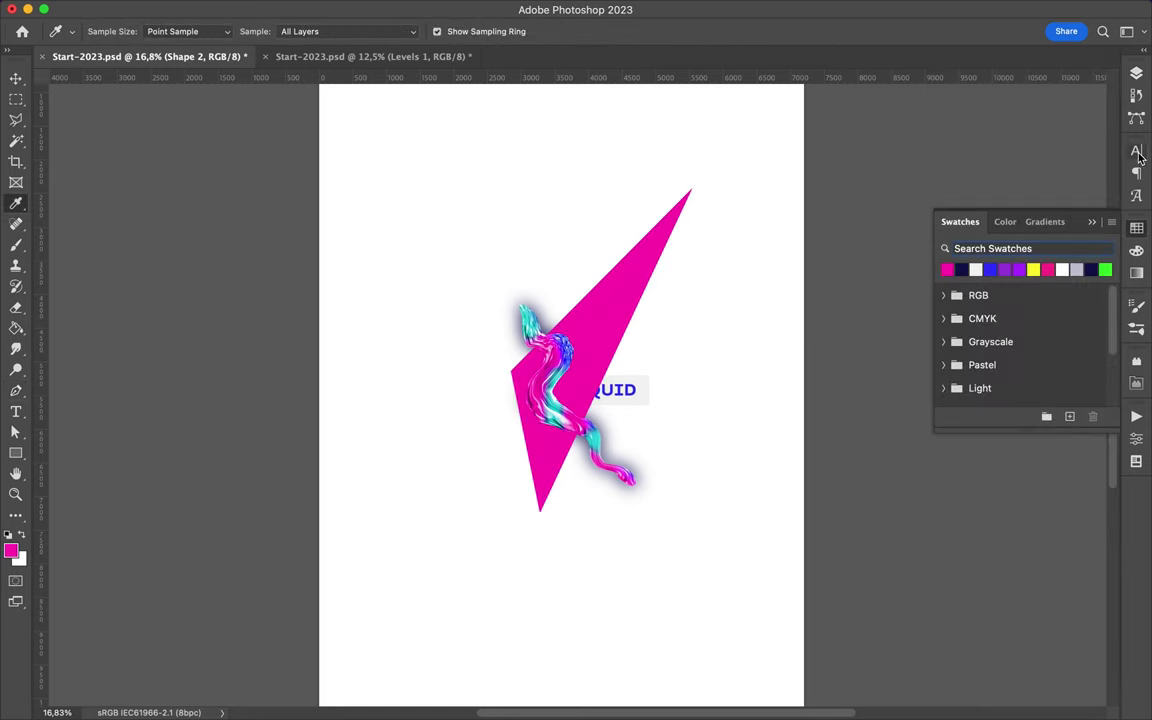
Step: Recolour the triangle light pink at full opacity, move it below the grey rectangle and slightly left
left_click_drag(1055, 140, 1043, 137)
left_click(586, 237)
key("v")
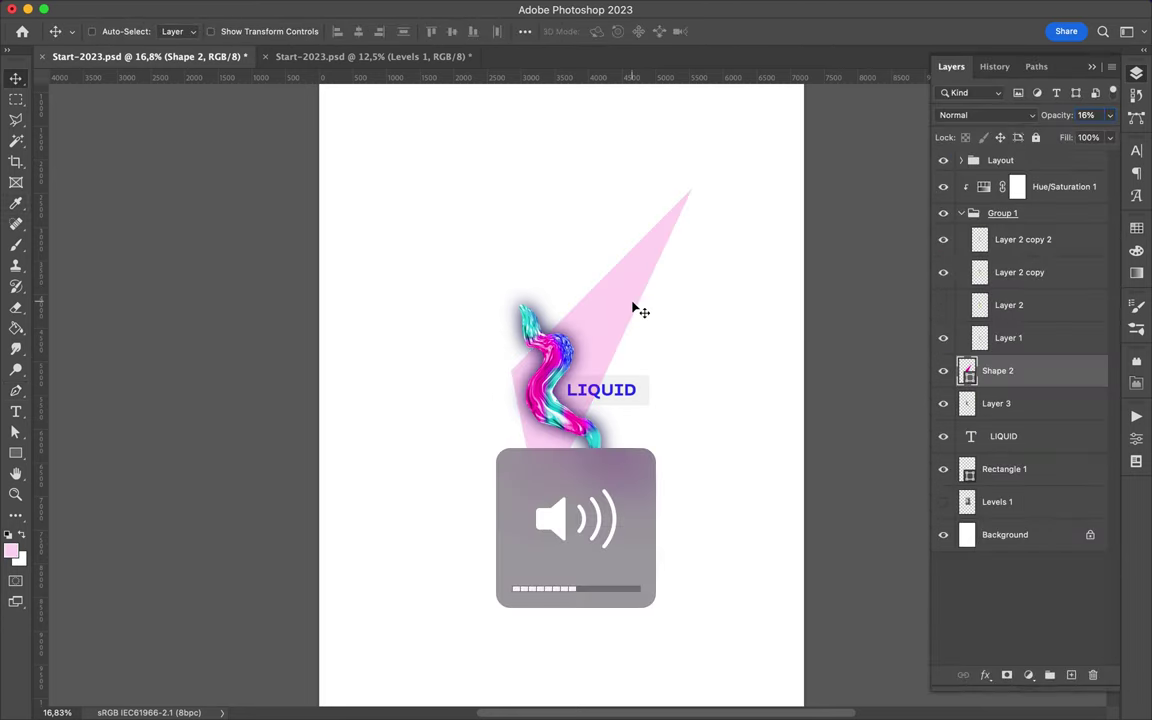
left_click(1136, 228)
key("0")
left_click_drag(997, 370, 997, 485)
mouse_move(639, 247)
left_mouse_down()
mouse_move(640, 272)
mouse_move(617, 279)
left_mouse_up()
scroll(614, 369, "up", 2)
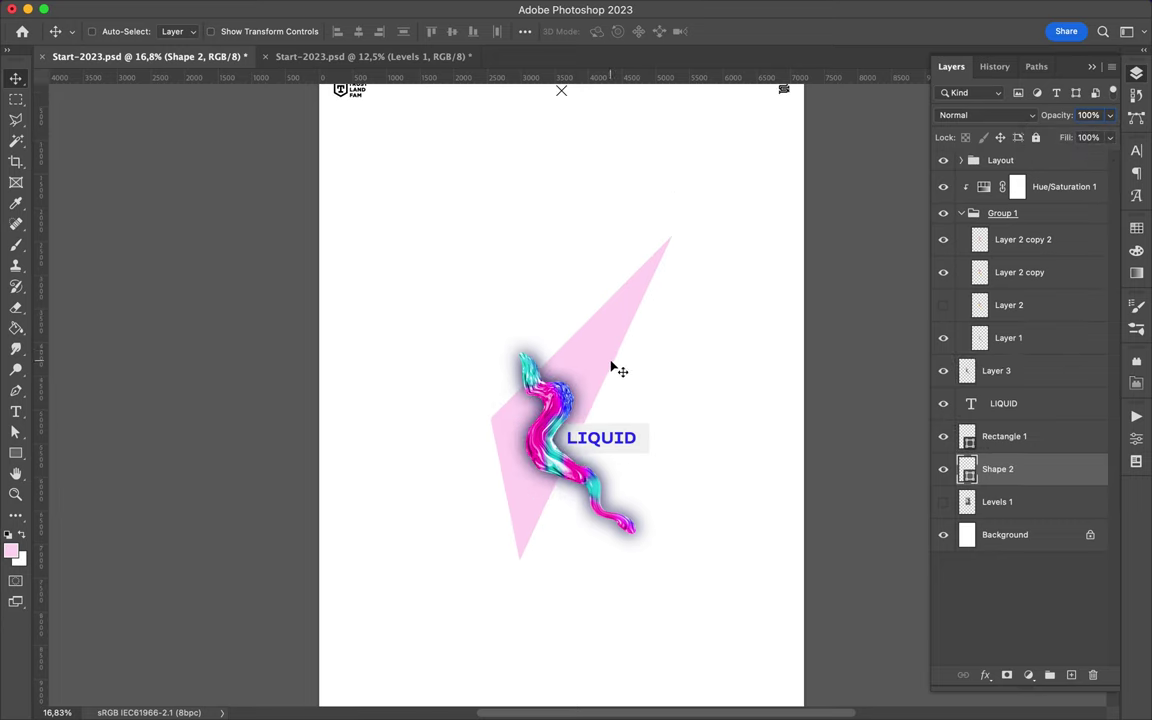
scroll(604, 342, "down", 2)
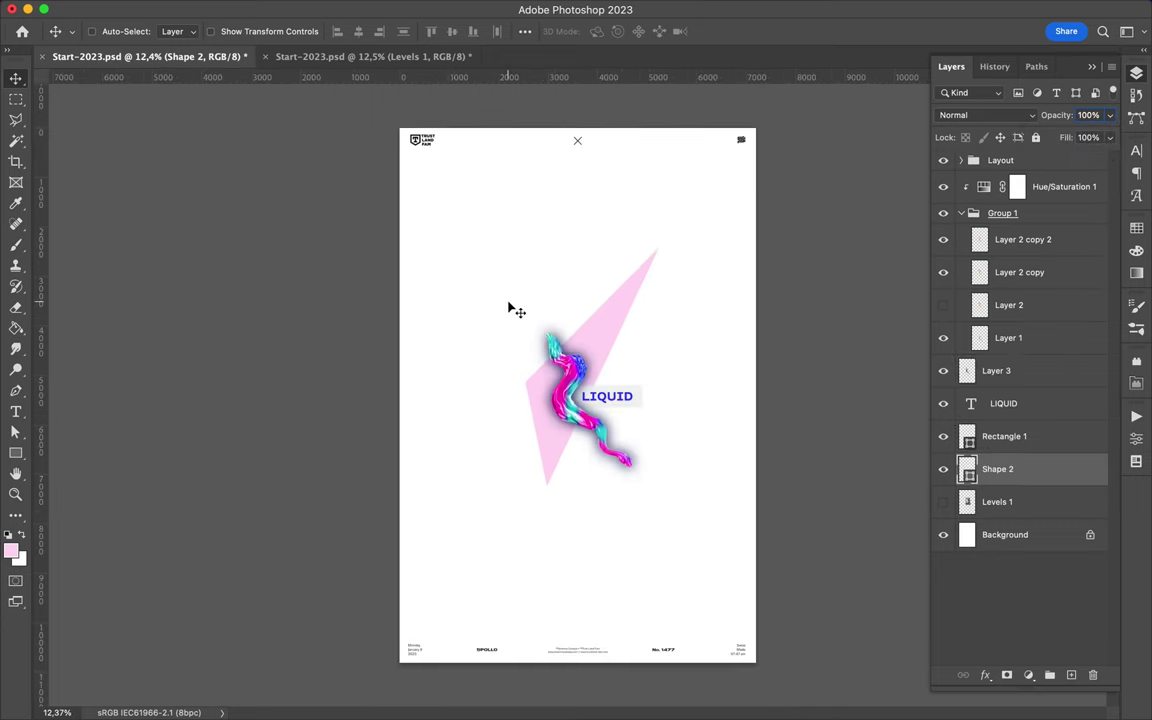
key("p")
left_click(609, 273)
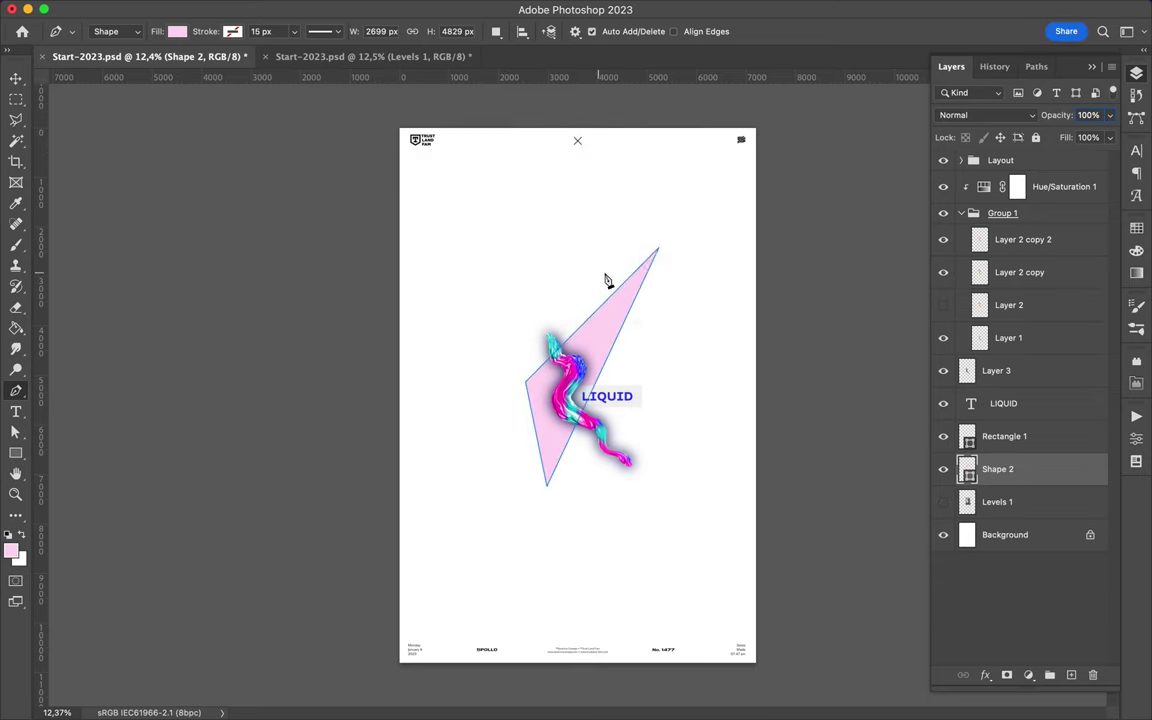
Step: Draw a new dark triangle and move it up and left behind the paint stroke
key("alt+bracketleft")
left_click(489, 253)
left_click(496, 398)
left_click(630, 553)
key("a")
left_click_drag(491, 257, 527, 246)
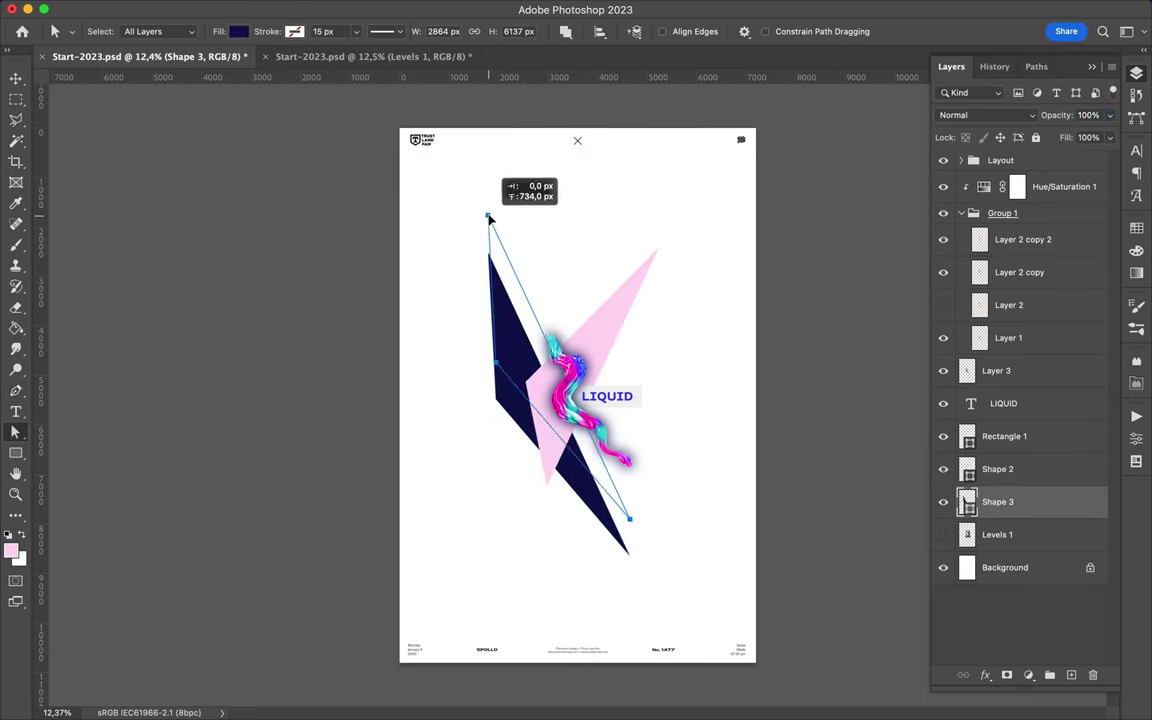
Step: Recolour the triangle with a sampled cyan and fade it to 8% opacity
key("i")
left_click(540, 390)
left_click(1136, 228)
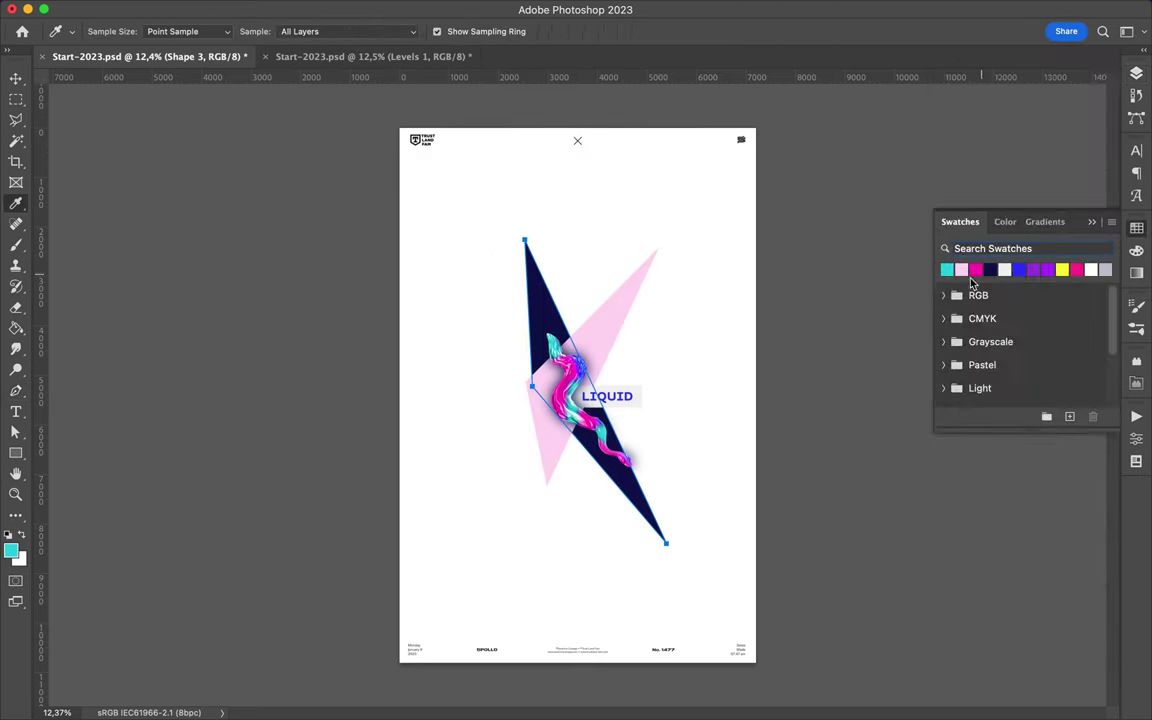
left_click(947, 269)
left_click(1136, 73)
left_click_drag(1109, 115, 1043, 140)
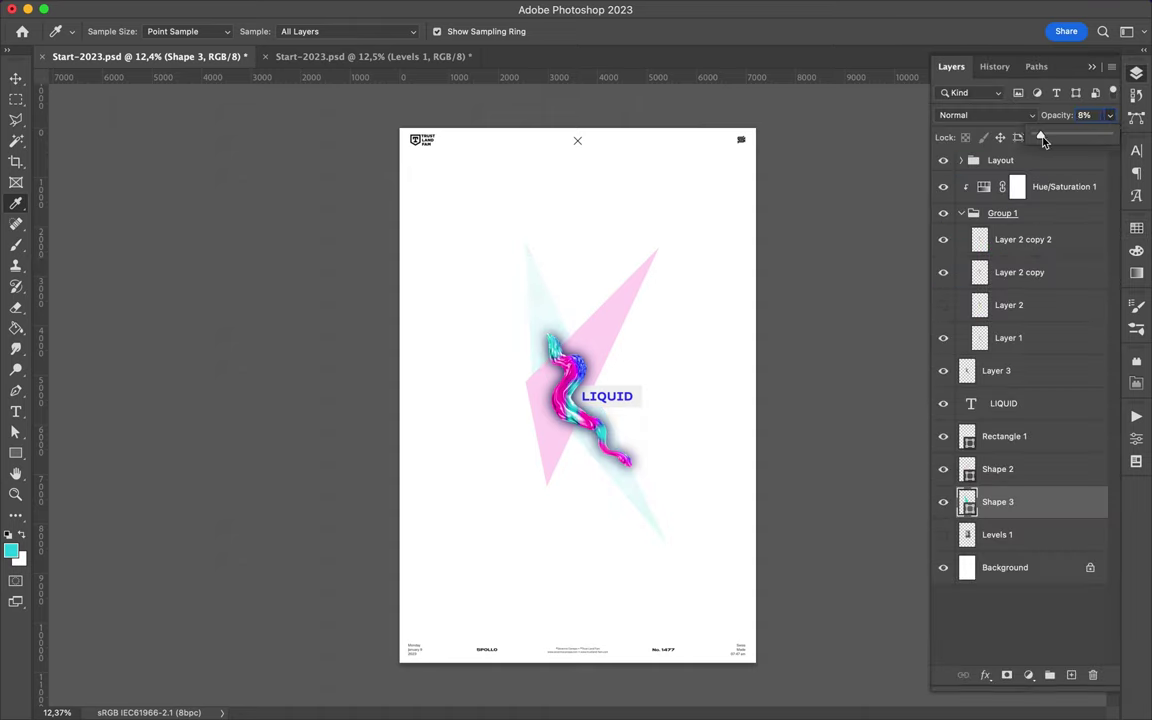
Step: Move the cyan triangle upward and give it a pale cyan fill
key("v")
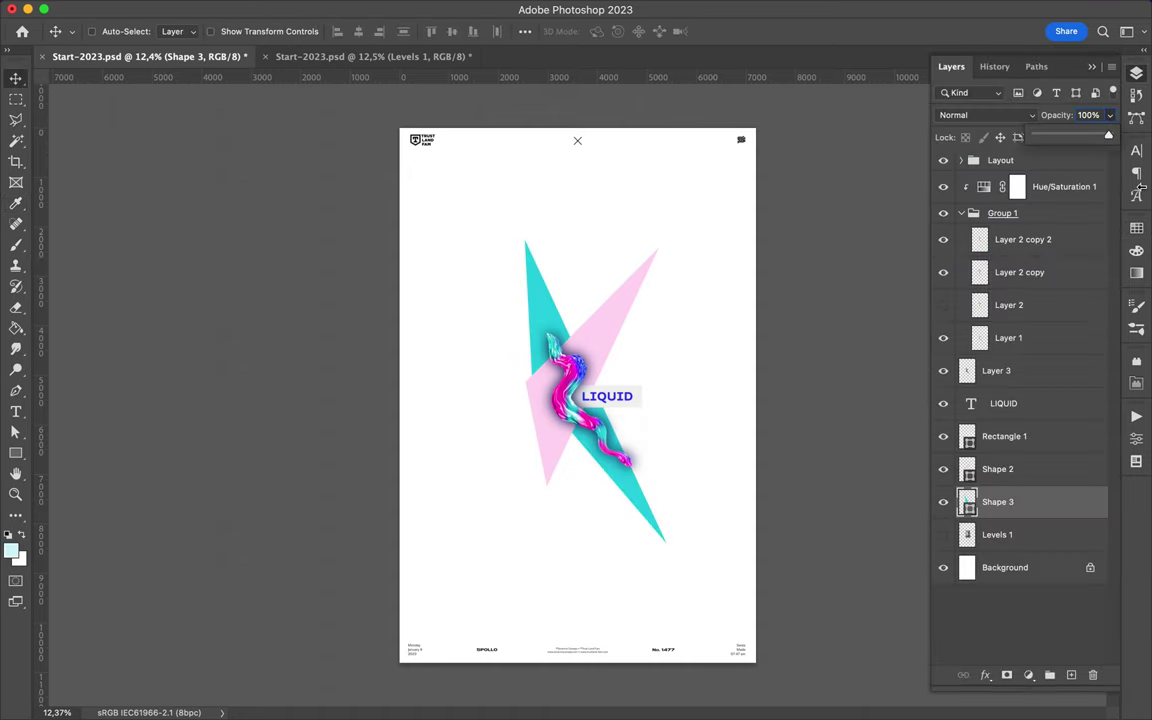
left_click(1136, 228)
left_click_drag(617, 265, 549, 272)
key("a")
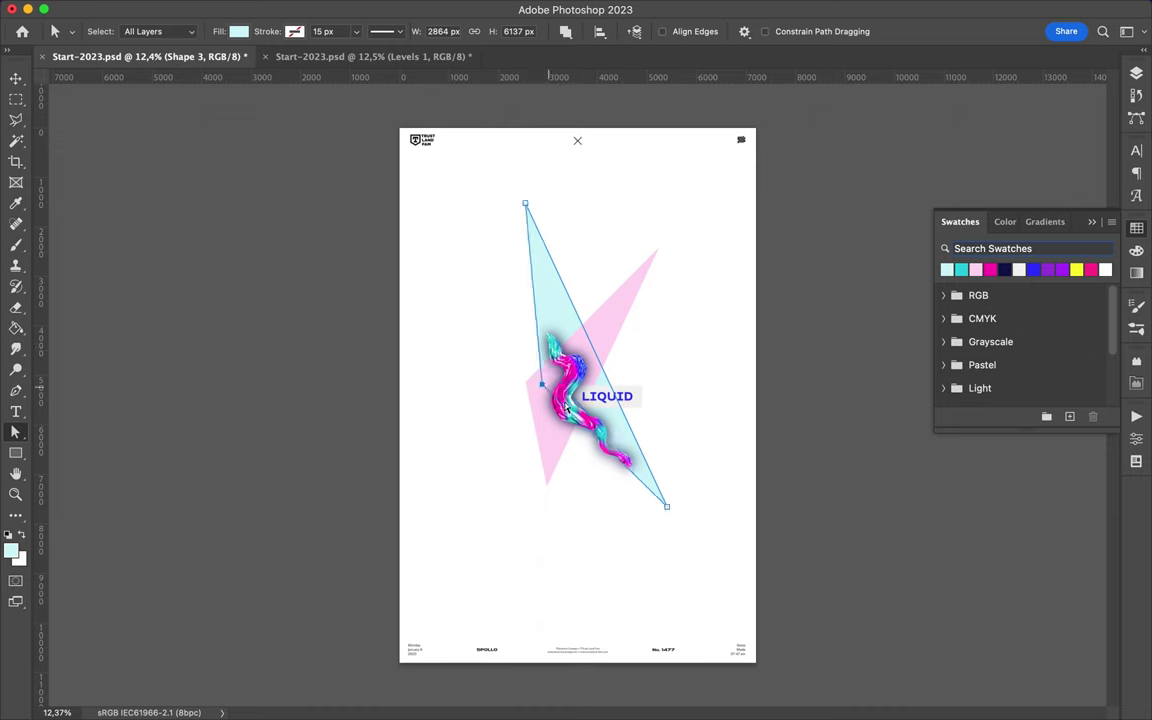
key("v")
key("u")
left_click(177, 31)
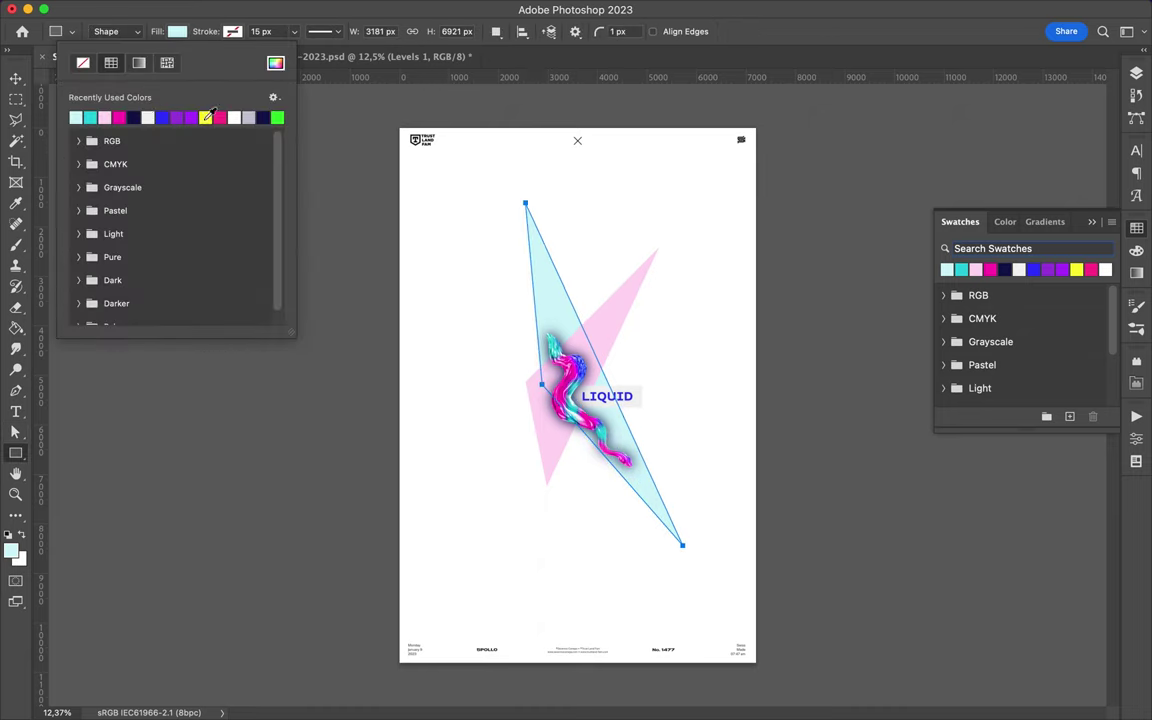
key("Escape")
Step: Draw a light grey circle left of the stroke, placed below the triangle layer
key("shift+u")
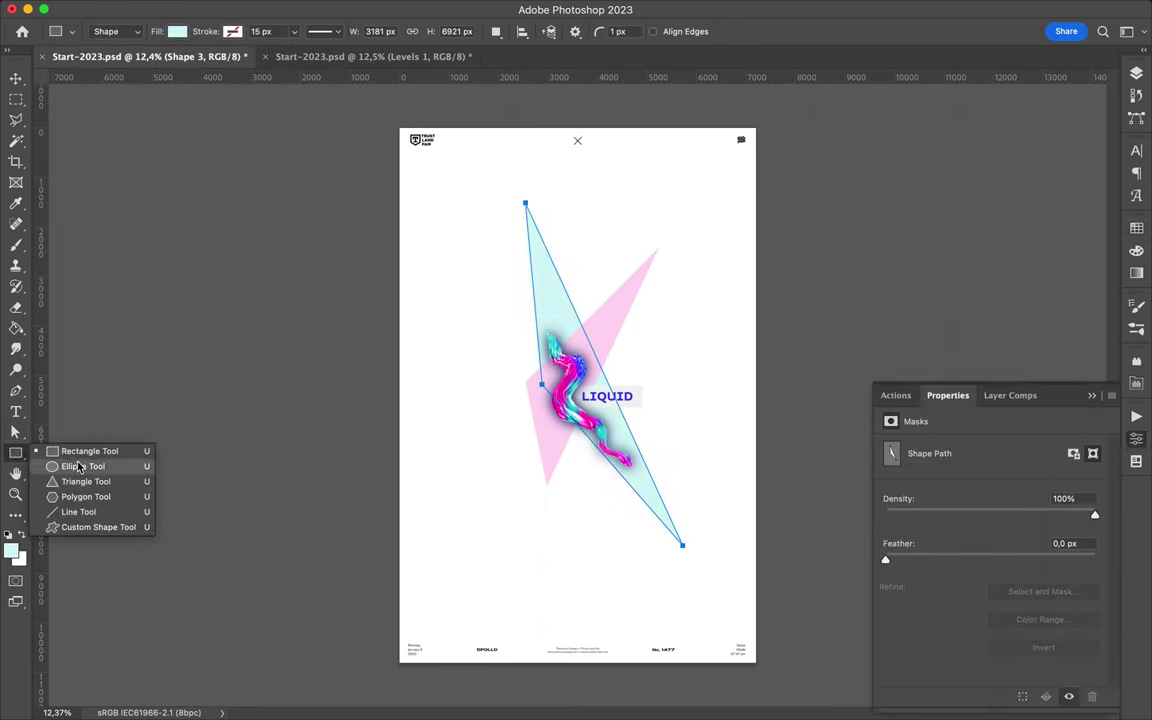
mouse_move(523, 361)
left_mouse_down()
mouse_move(560, 396)
mouse_move(527, 508)
left_mouse_up()
key("a")
left_click(218, 31)
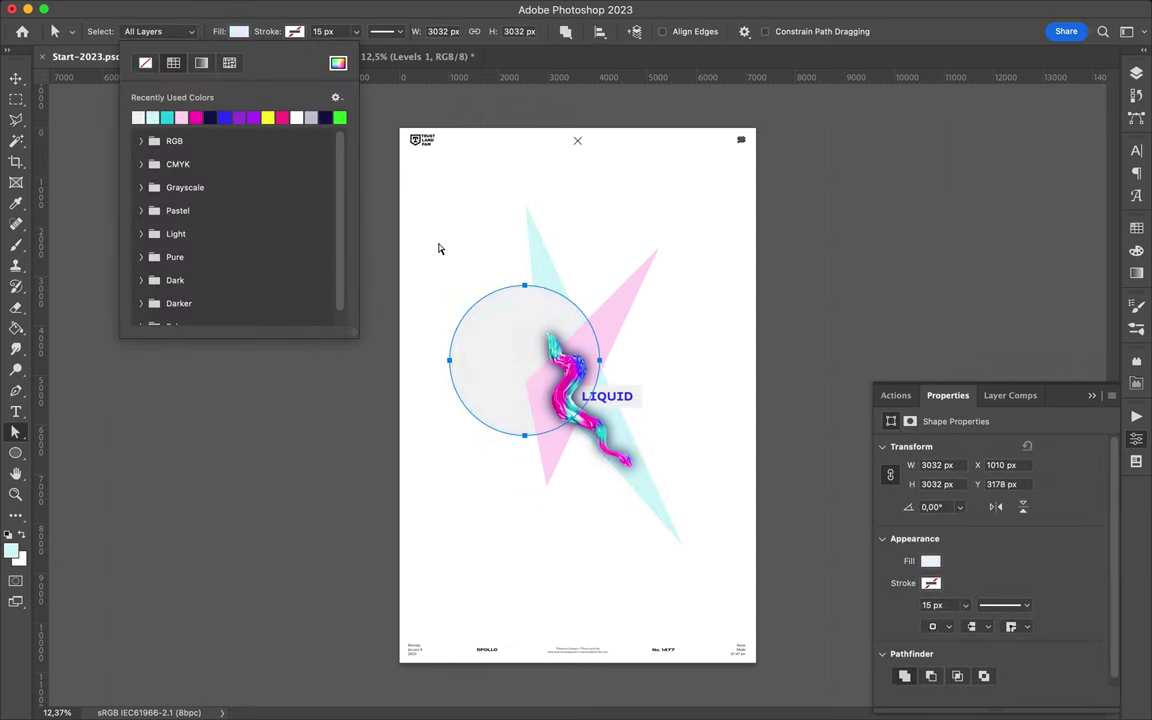
left_click(132, 103)
key("v")
key("F7")
key("ctrl+bracketleft")
mouse_move(514, 366)
left_mouse_down()
mouse_move(501, 388)
mouse_move(557, 435)
left_mouse_up()
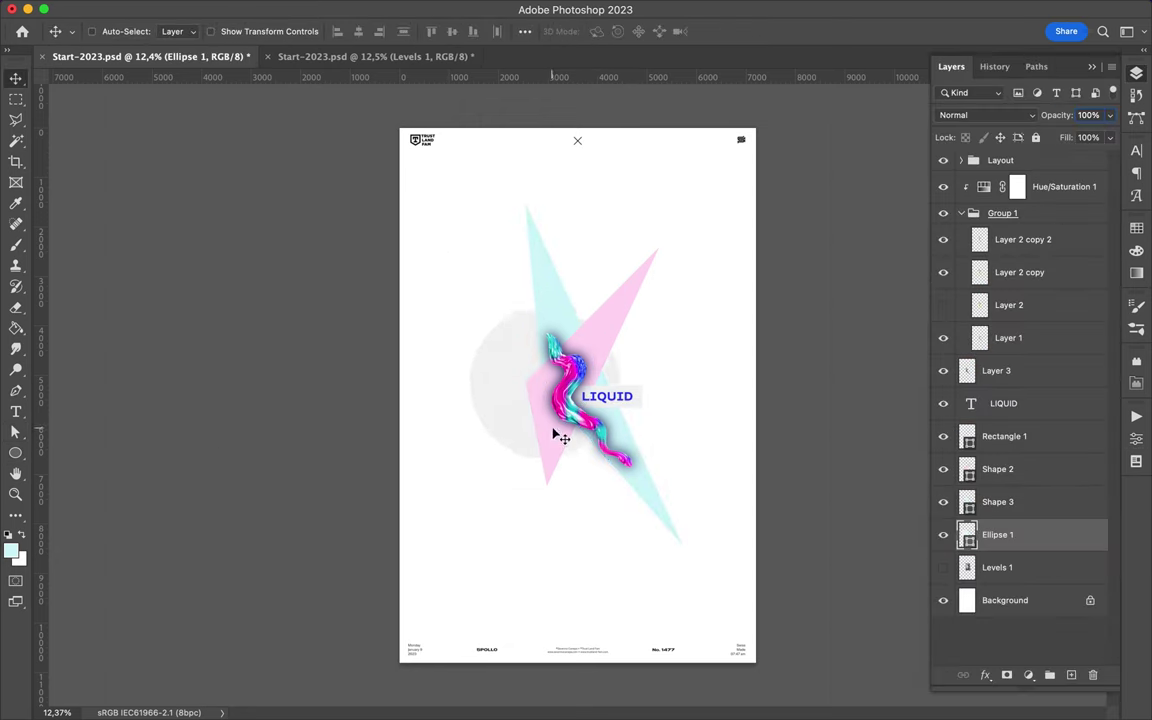
Step: Fill the circle blue and shift it down and left
key("F7")
key("u")
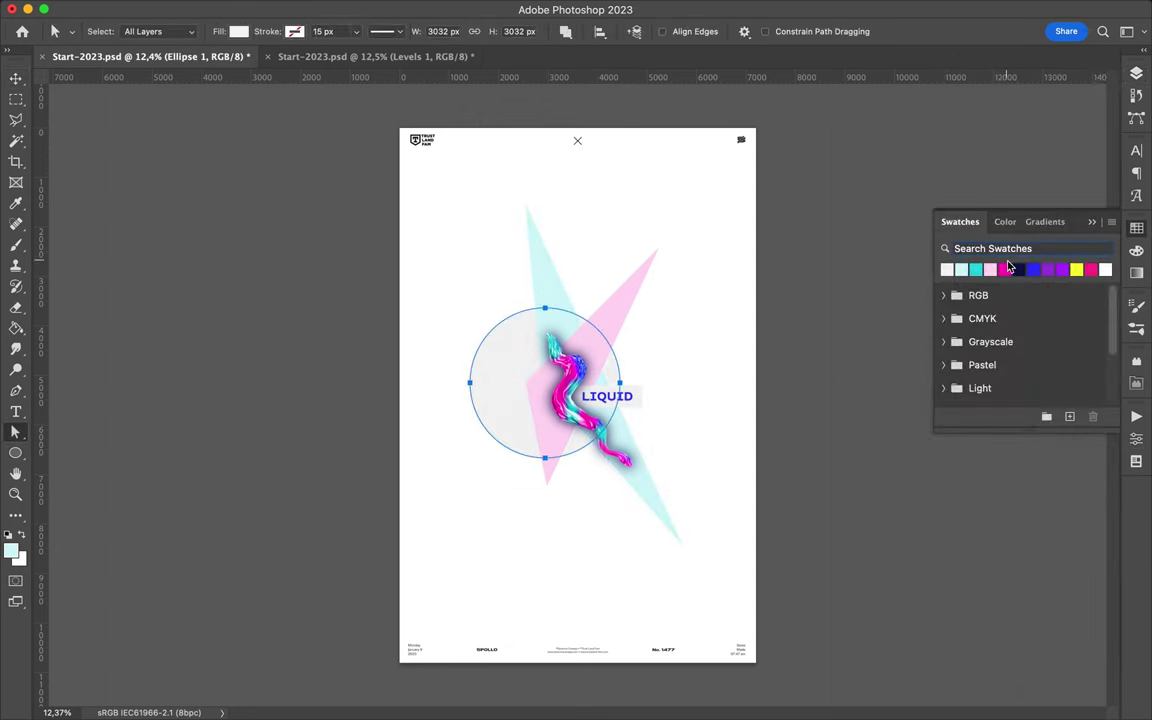
left_click(946, 269)
key("v")
left_click_drag(510, 397, 497, 435)
Step: Copy a rectangle of the Levels 1 texture to a new layer and hide Levels 1
left_click(1136, 72)
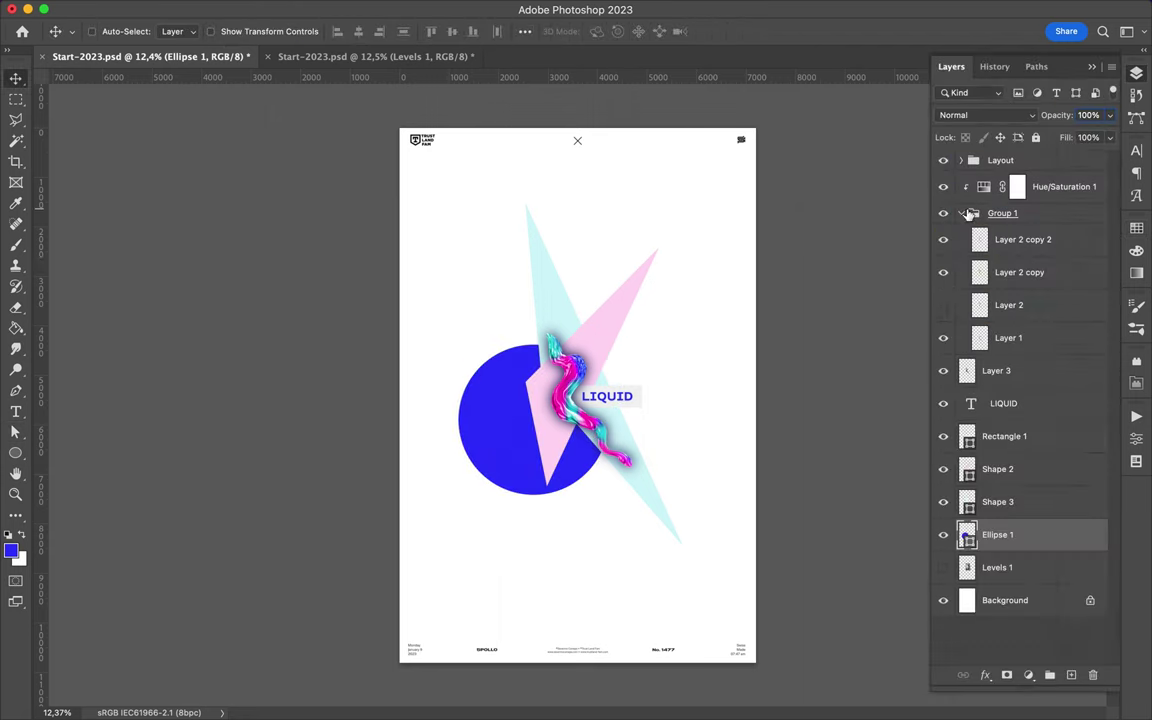
left_click(960, 213)
left_click(997, 436)
key("m")
mouse_move(629, 540)
left_mouse_down()
mouse_move(731, 379)
mouse_move(660, 362)
left_mouse_up()
key("ctrl+j")
left_click(943, 469)
Step: Try stretching the texture strip in Liquify, then undo those first warps
key("v")
left_click(411, 10)
left_click(390, 167)
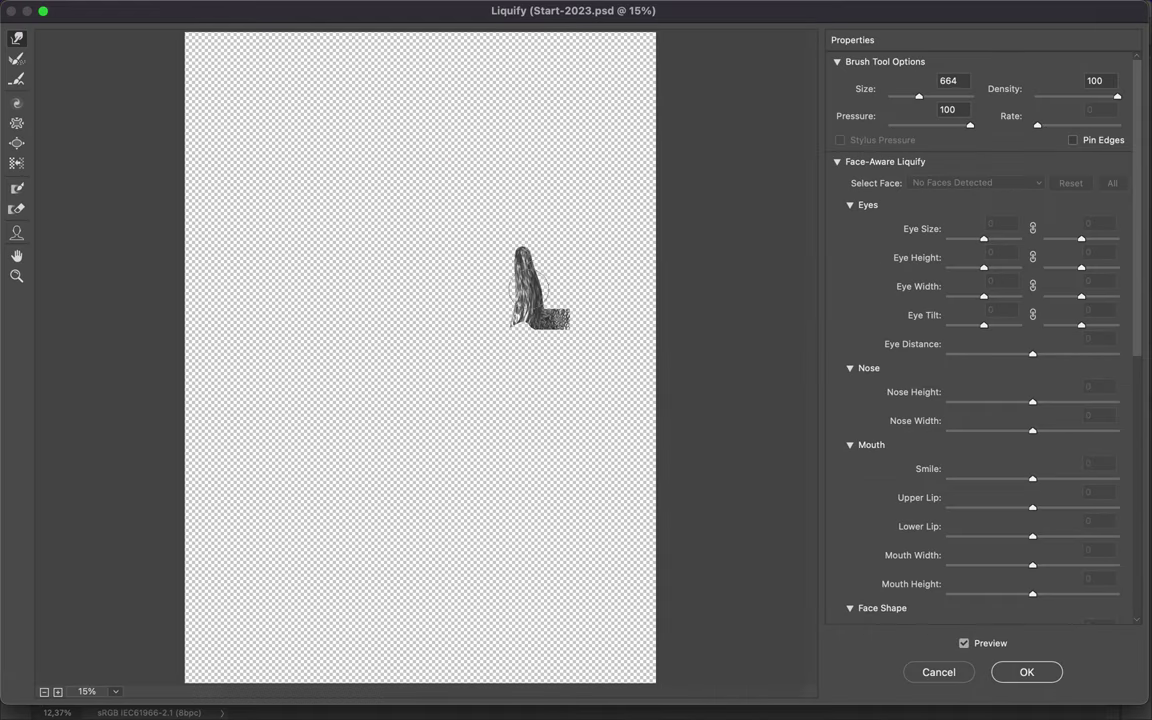
left_click_drag(504, 285, 506, 133)
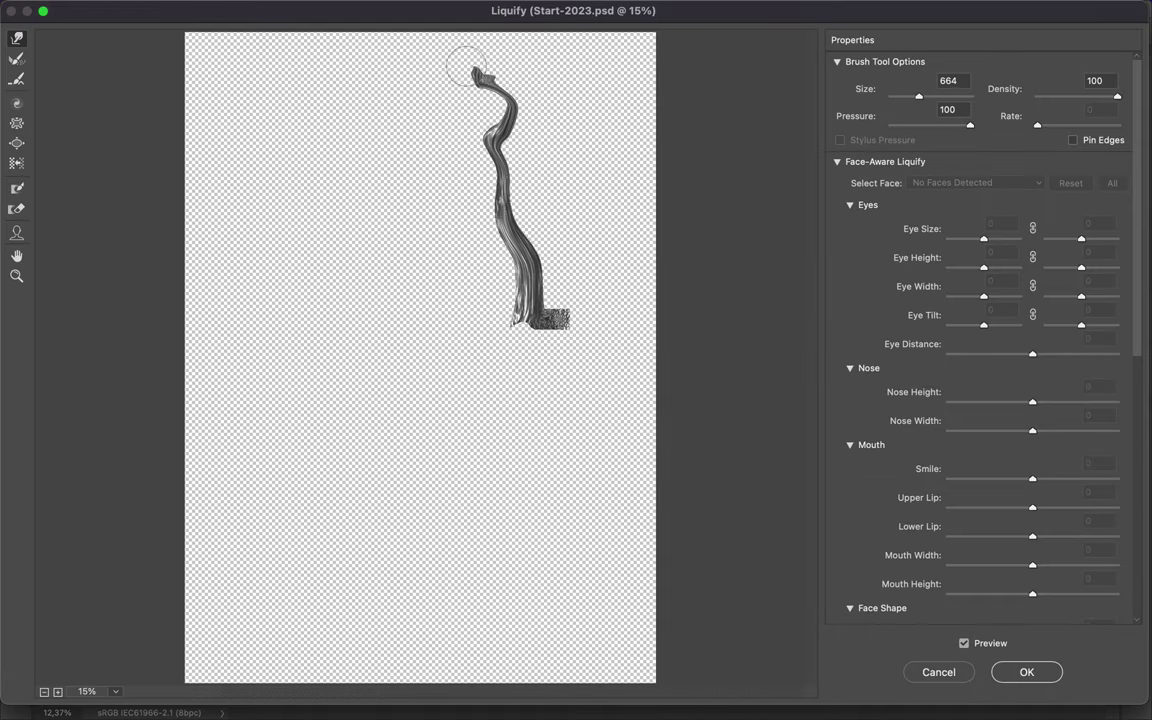
mouse_move(548, 318)
left_mouse_down()
mouse_move(550, 300)
mouse_move(540, 310)
left_mouse_up()
key("super+z")
key("super+z")
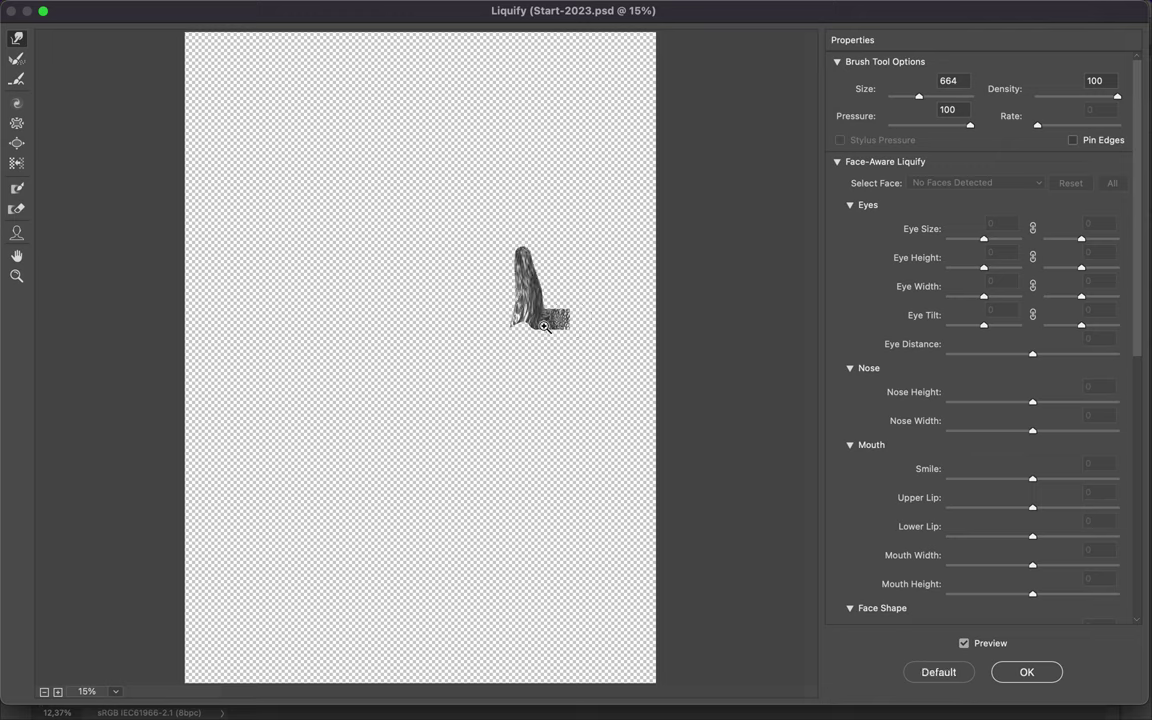
key("super+z")
Step: Warp the strip into a tall strand with a curving tail and hooked head, then shift it left
left_click_drag(540, 320, 501, 134)
mouse_move(535, 270)
left_mouse_down()
mouse_move(553, 404)
mouse_move(527, 442)
mouse_move(537, 617)
left_mouse_up()
mouse_move(465, 300)
left_mouse_down()
mouse_move(500, 150)
mouse_move(430, 95)
left_mouse_up()
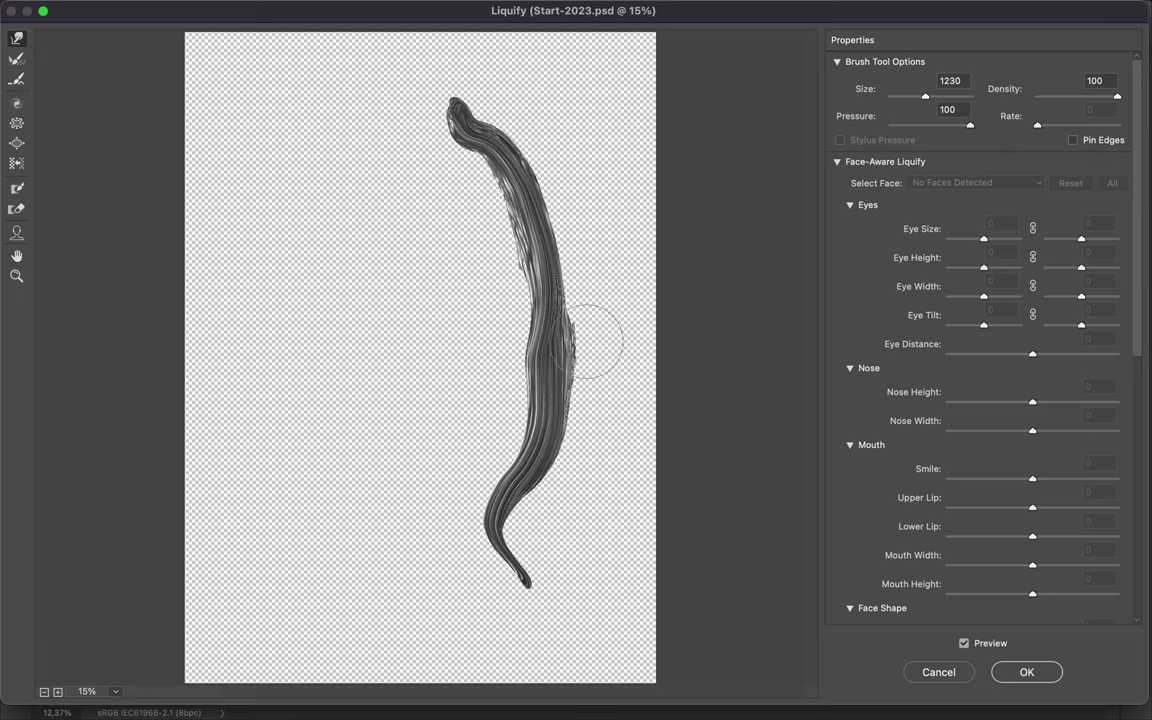
left_click_drag(540, 310, 490, 440)
mouse_move(460, 130)
left_mouse_down()
mouse_move(518, 150)
mouse_move(490, 220)
mouse_move(566, 278)
mouse_move(581, 329)
mouse_move(510, 345)
mouse_move(586, 329)
mouse_move(597, 343)
left_mouse_up()
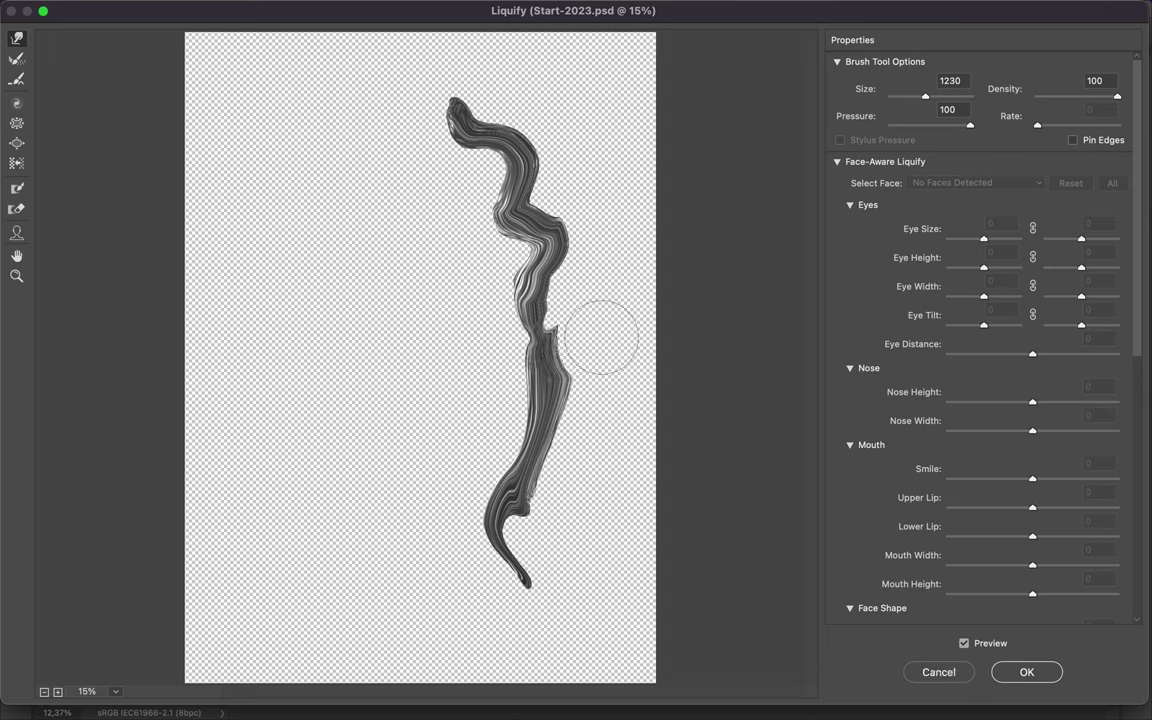
left_click(1027, 671)
left_click_drag(665, 440, 605, 400)
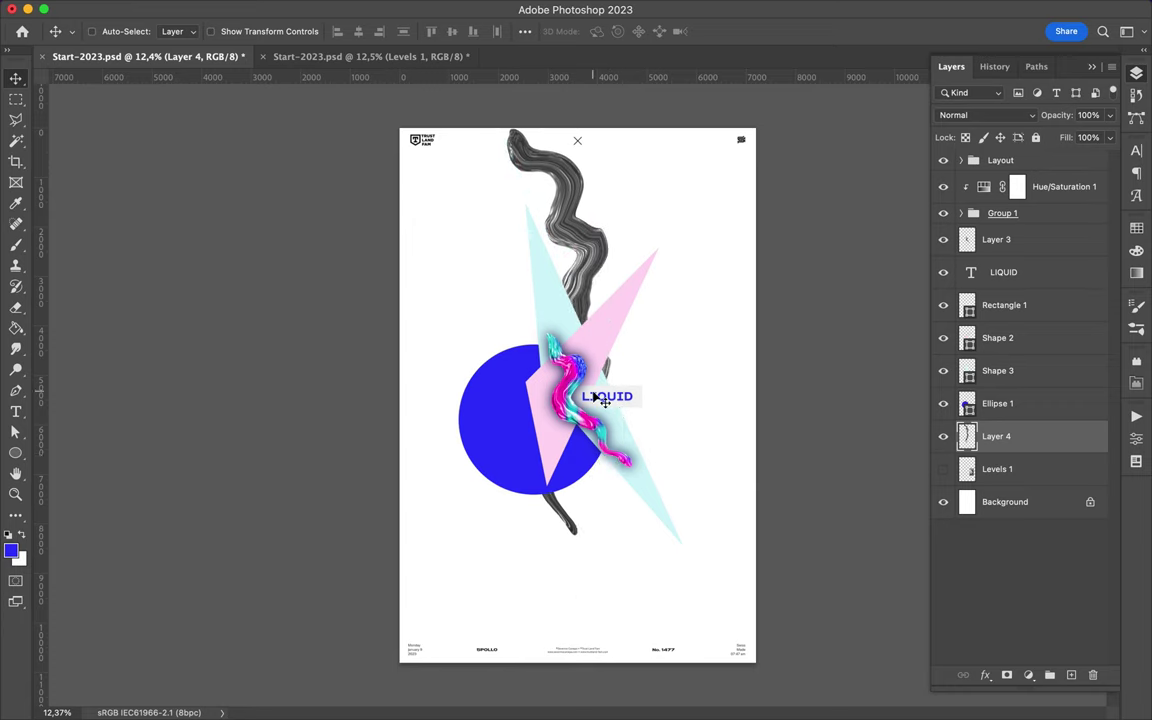
Step: Move the strand layer to the top of the stack and pick green brush colour
left_click_drag(595, 397, 614, 347)
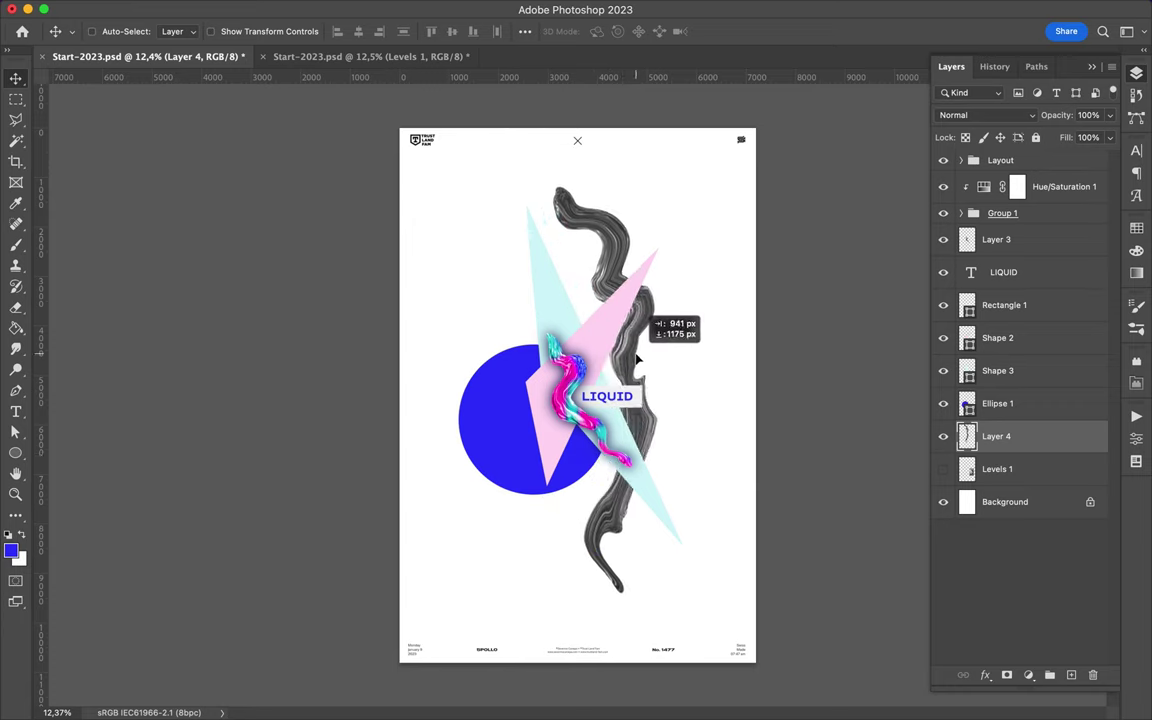
left_click_drag(996, 436, 1000, 175)
key("b")
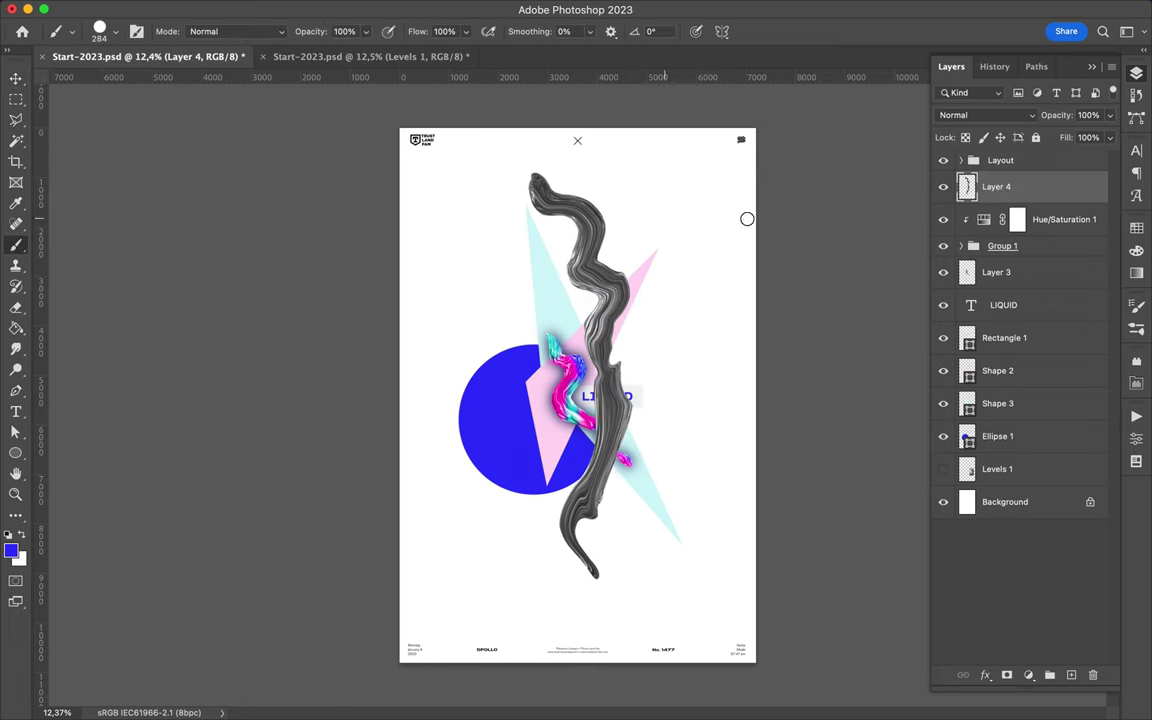
left_click(1136, 250)
left_click(999, 221)
left_click(1052, 272)
Step: Paint green and then orange strokes over the strand on a new layer
key("ctrl+shift+alt+n")
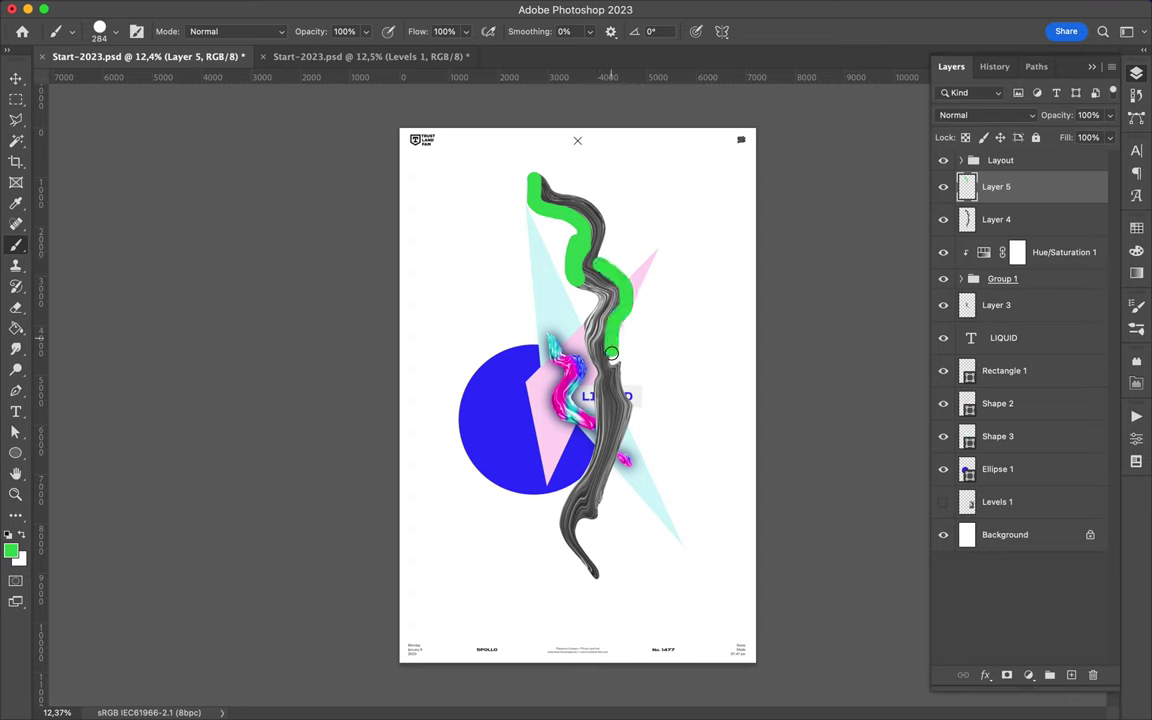
left_click(1136, 228)
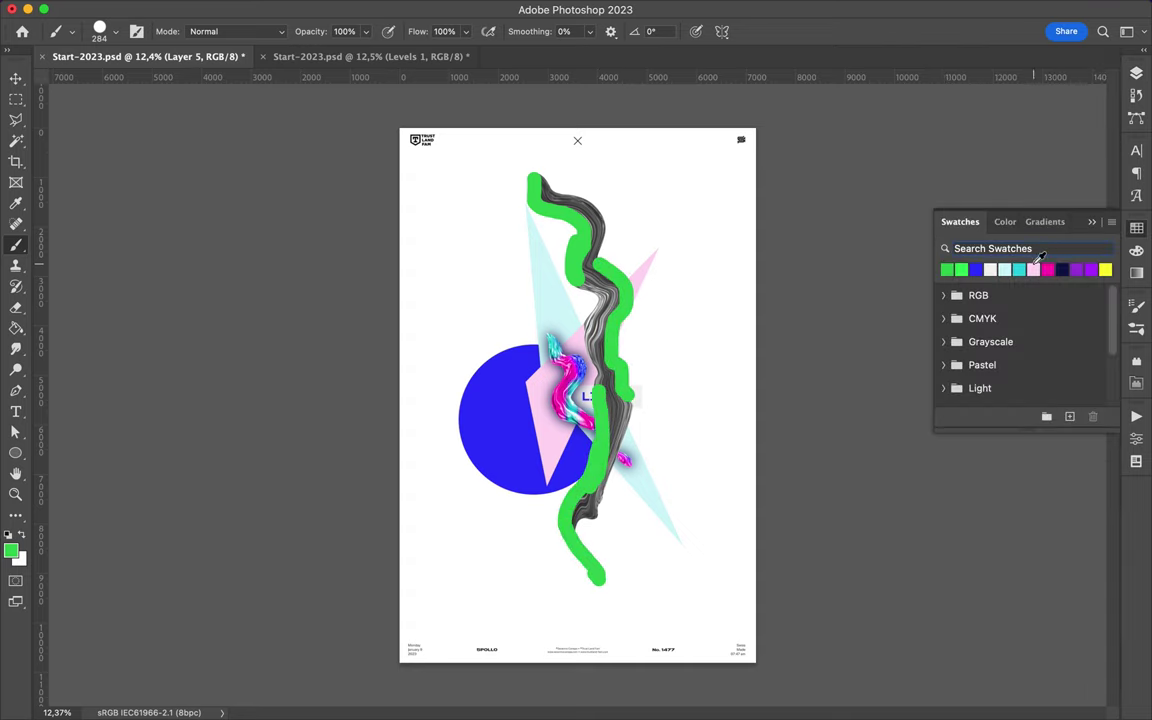
left_click(1045, 221)
left_click(999, 221)
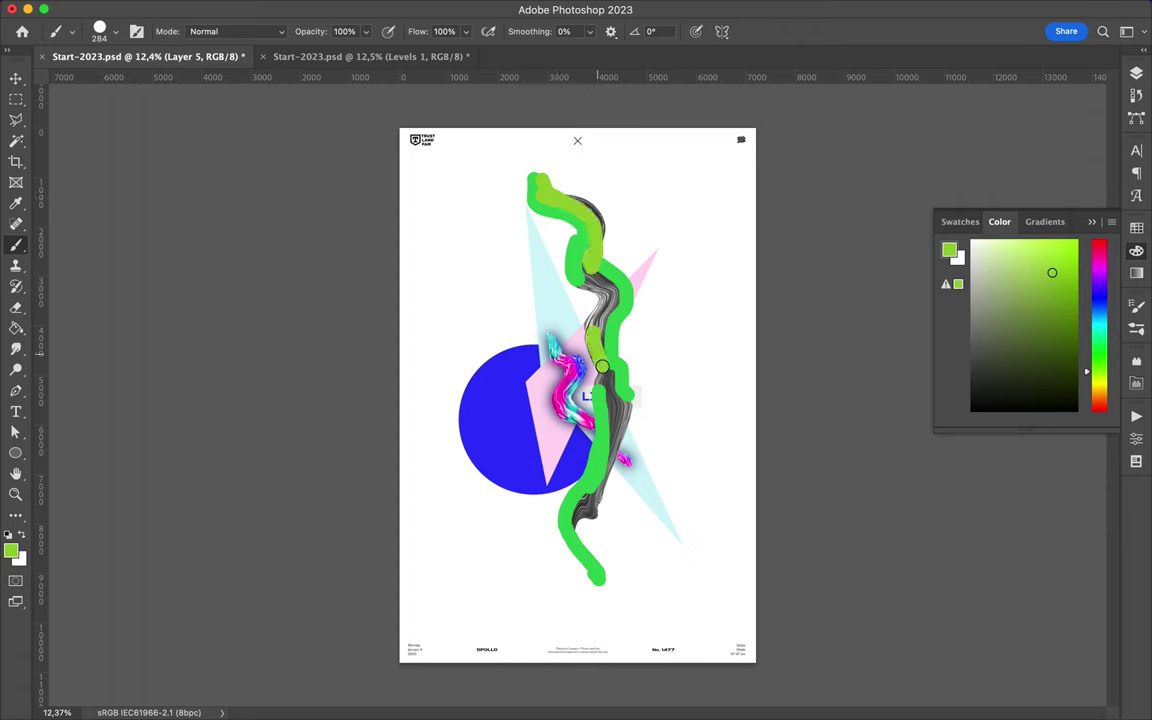
left_click(1099, 401)
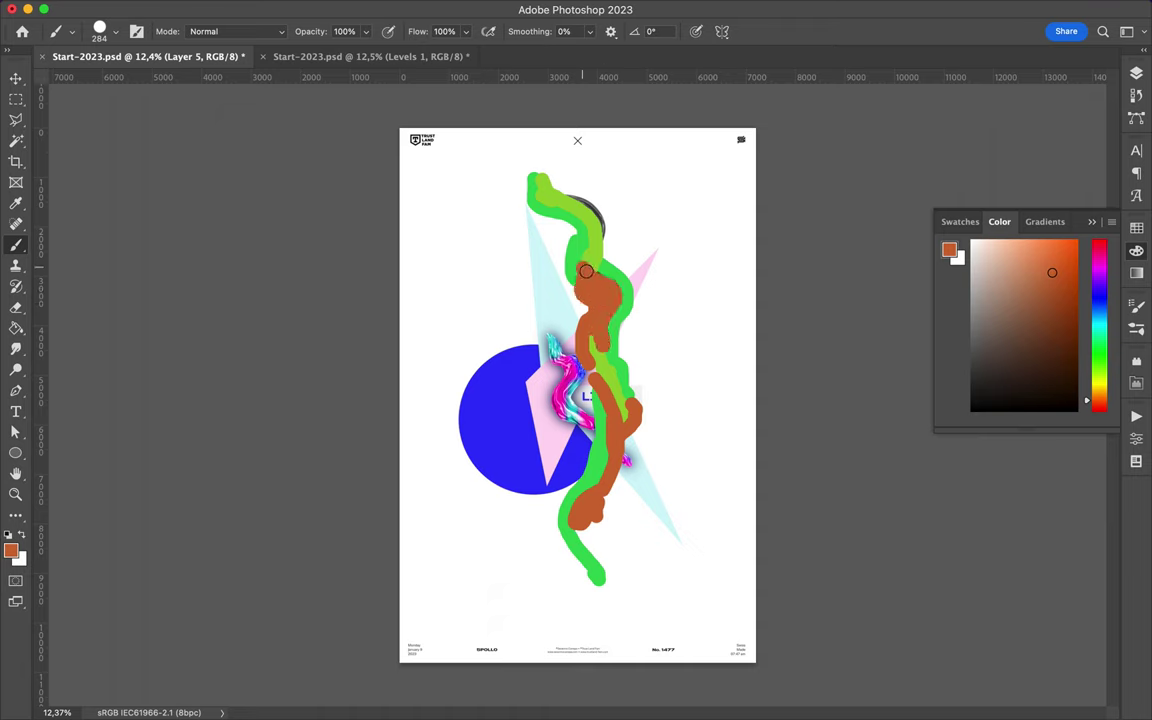
key("v")
key("F7")
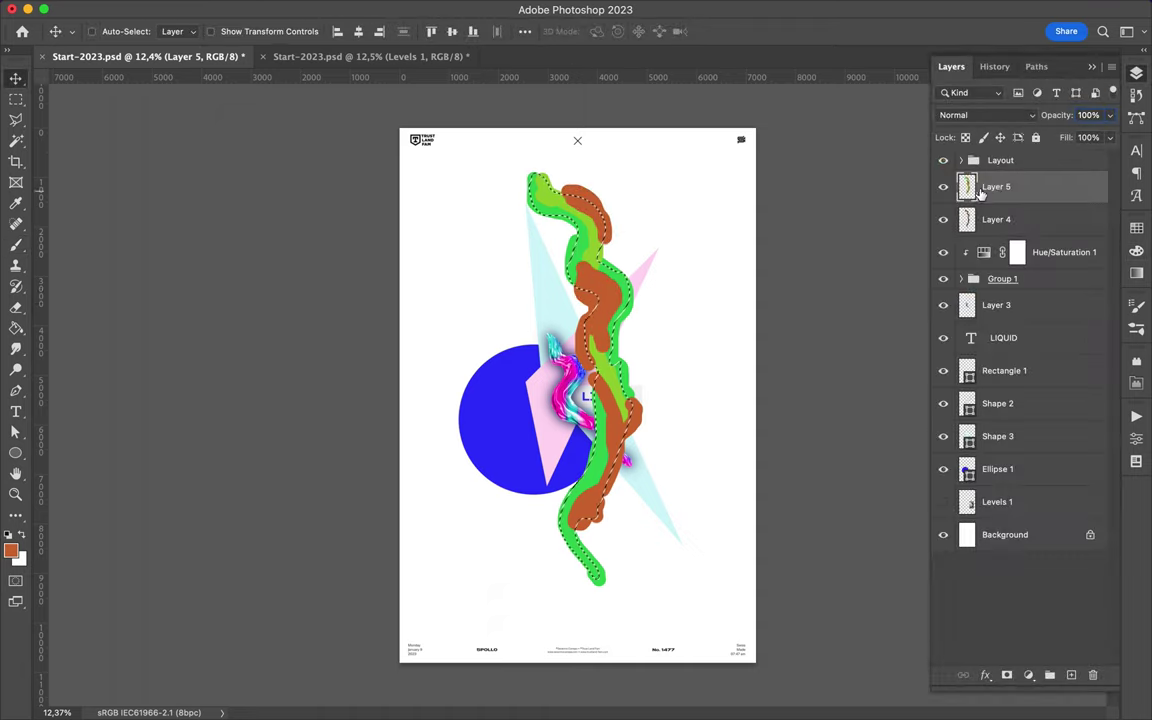
Step: Duplicate the paint layer and give it a Gaussian Blur of about 100 radius
key("ctrl+j")
left_click(373, 10)
left_click(650, 274)
left_click_drag(948, 331, 941, 328)
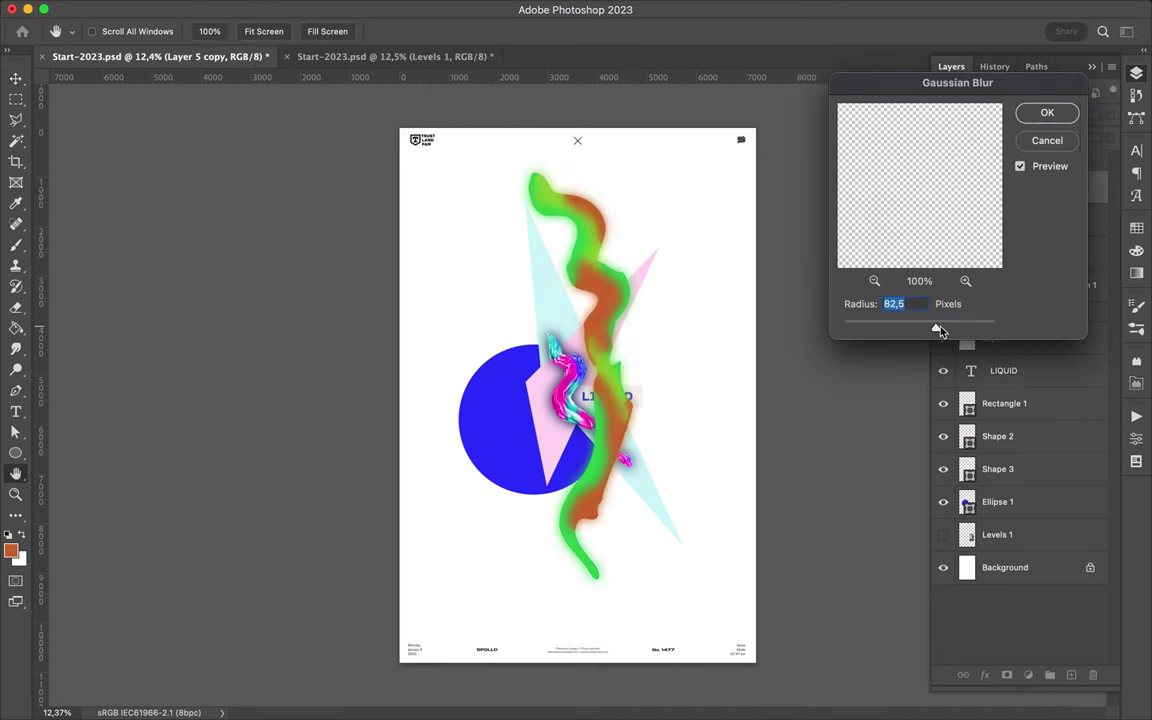
left_click(1047, 113)
left_click_drag(1000, 188, 1000, 210)
left_click_drag(1000, 188, 1000, 210)
left_click_drag(1000, 188, 1000, 197)
key("ctrl+z")
key("ctrl+z")
key("ctrl+z")
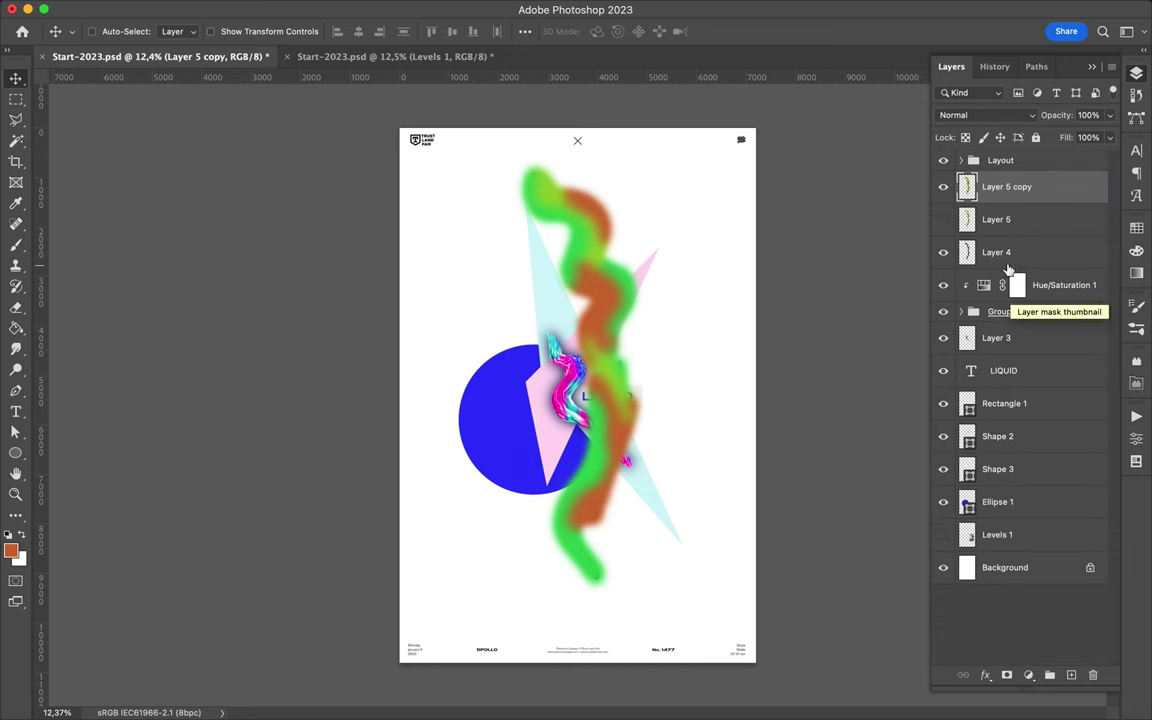
Step: Set the blurred colour layer to Overlay and duplicate it again
key("m")
left_click(985, 115)
left_click(960, 324)
key("ctrl+j")
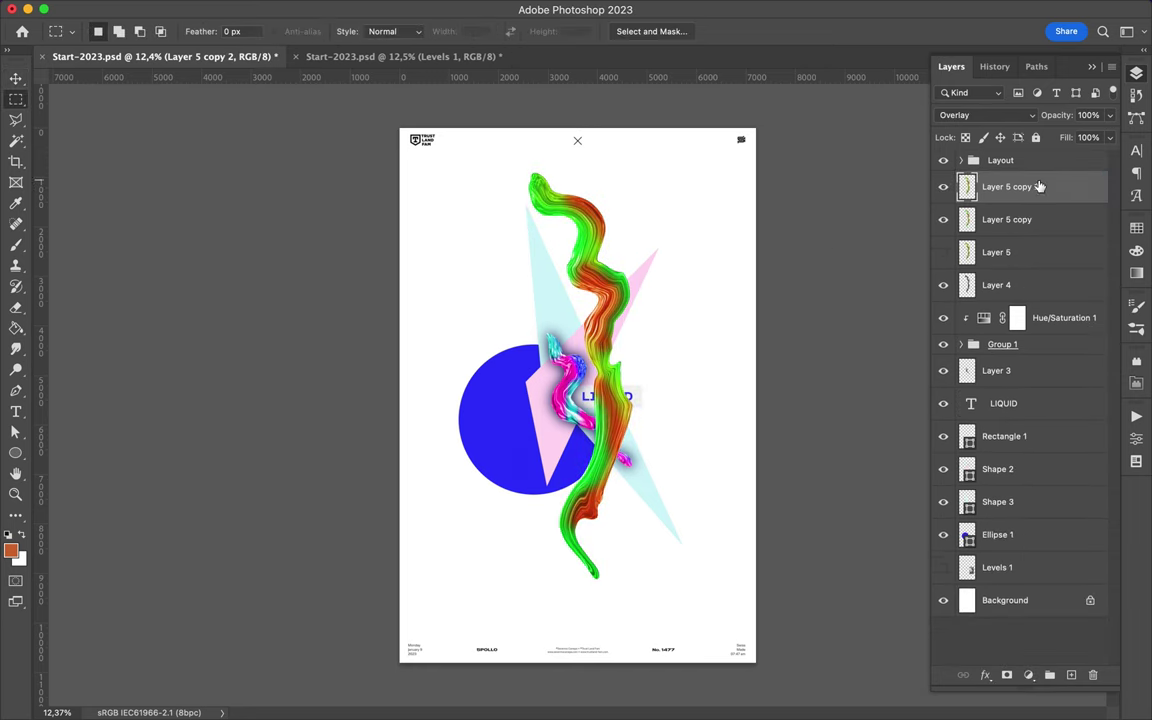
left_click(327, 9)
left_click(399, 31)
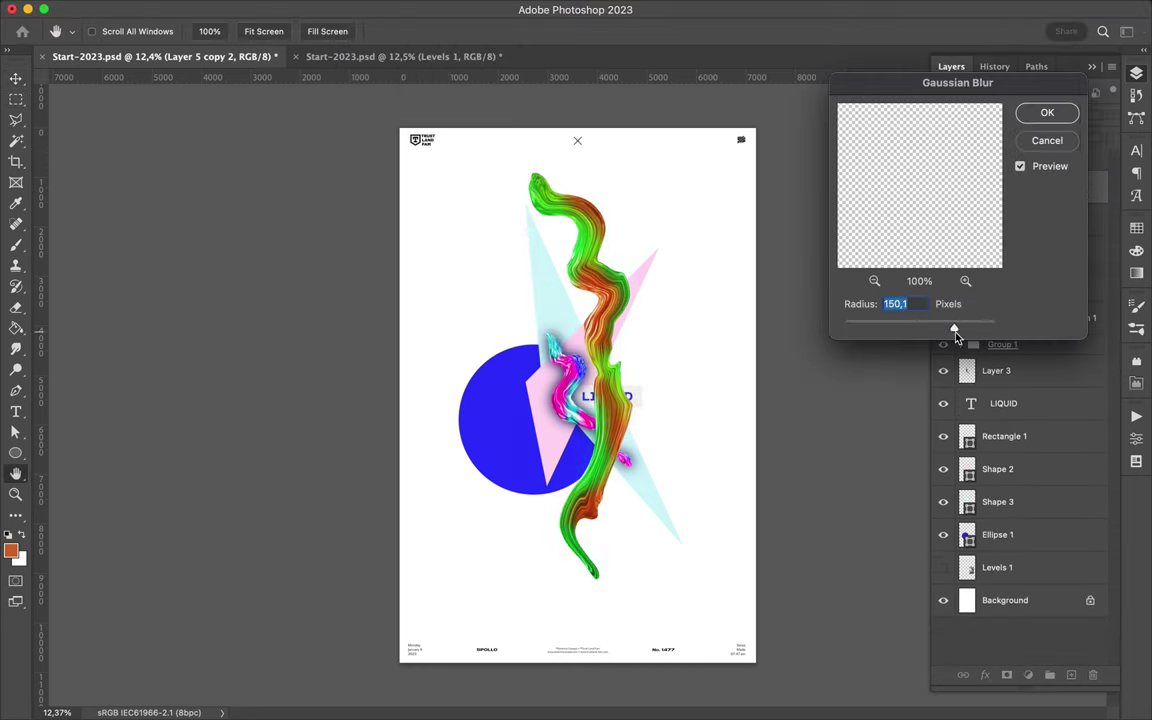
key("Escape")
Step: Switch the copy to Vivid Light and group the four strand layers
left_click(985, 115)
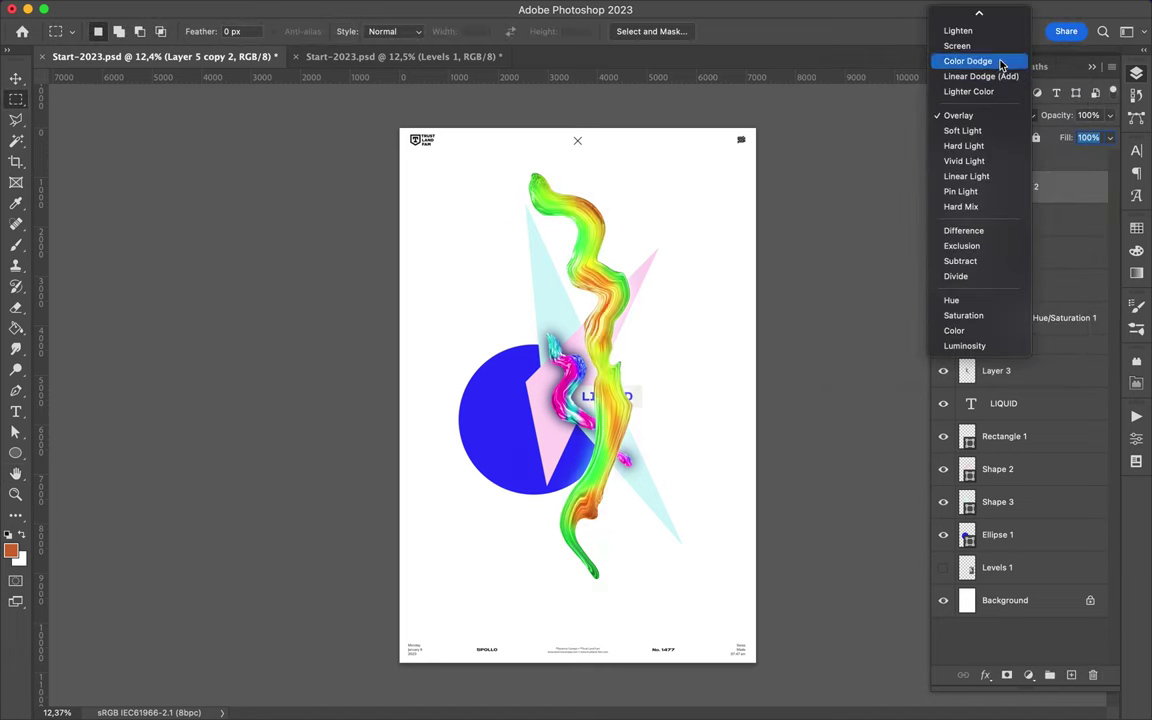
left_click(1012, 157)
left_click(1000, 285, "shift")
key("ctrl+g")
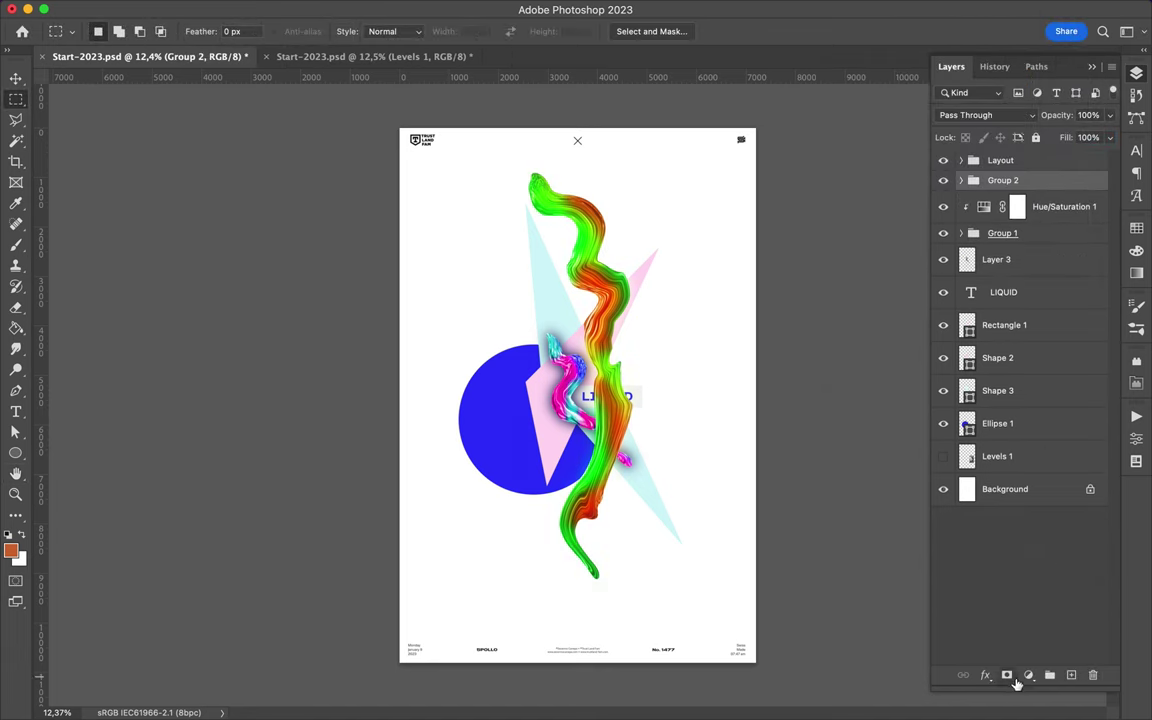
Step: Add a Hue/Saturation adjustment with shifted hue, clipped to Group 2
left_click(1028, 675)
left_click(1054, 489)
left_click_drag(1008, 509, 1034, 512)
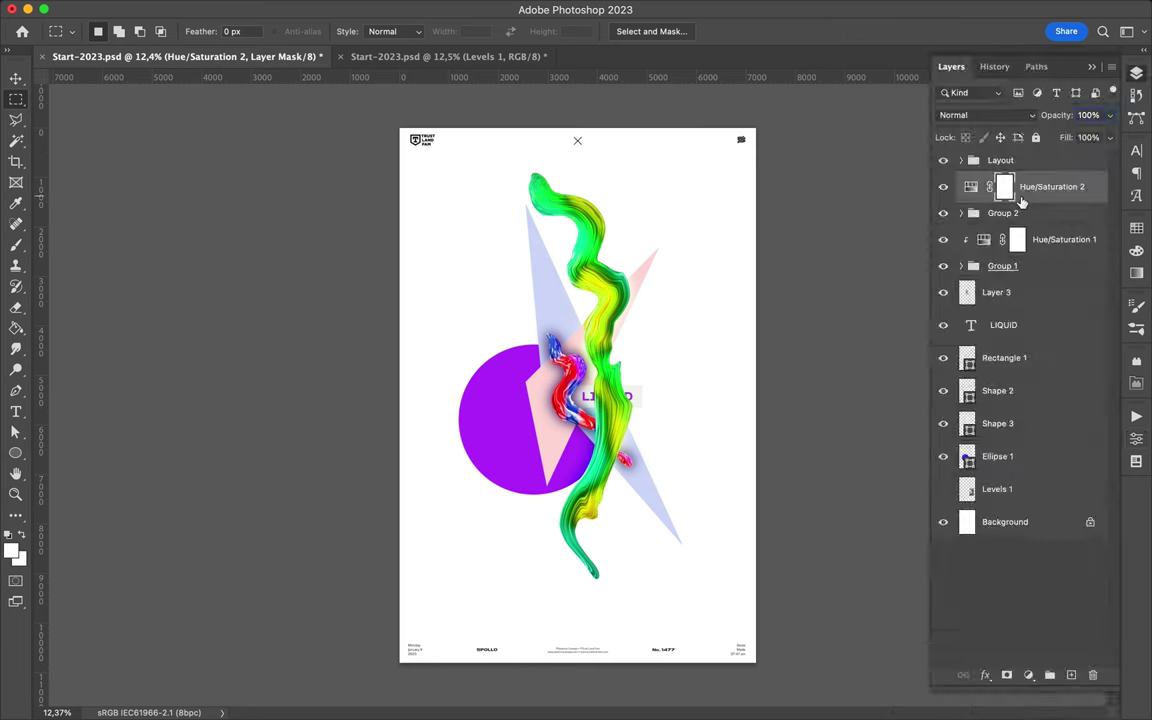
left_click(966, 200, "alt")
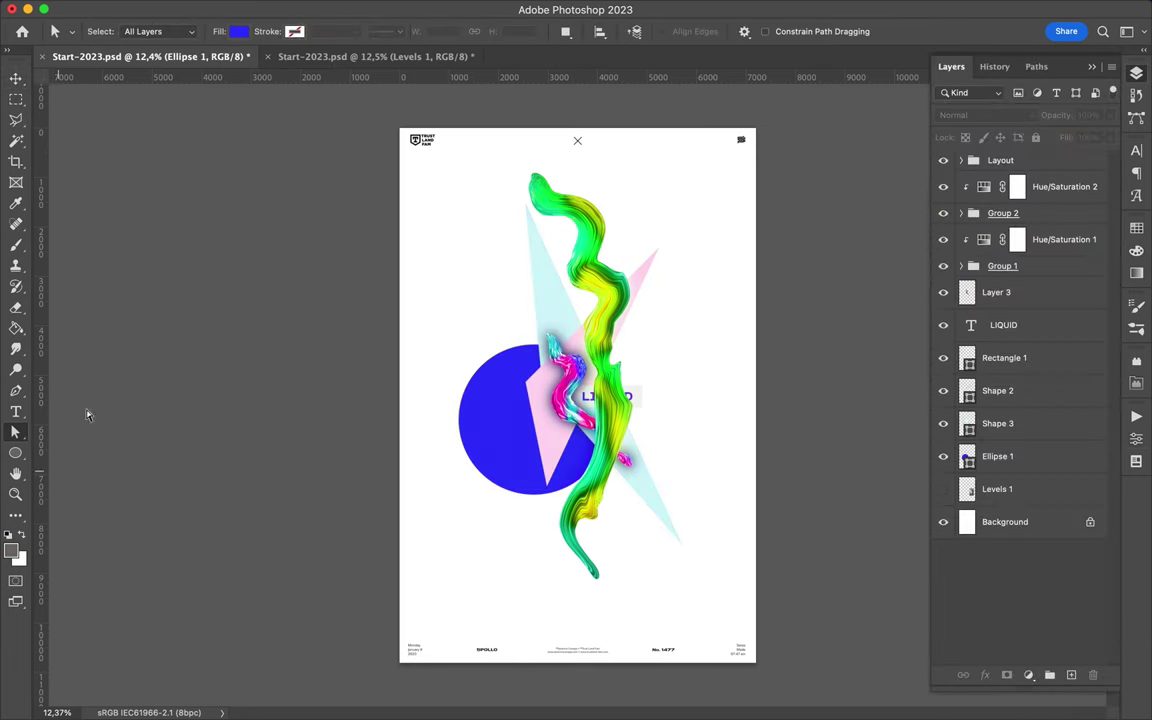
Step: Make the circle grey and both triangles light grey
left_click(241, 37)
left_click(138, 117)
left_click(238, 31)
left_click(338, 63)
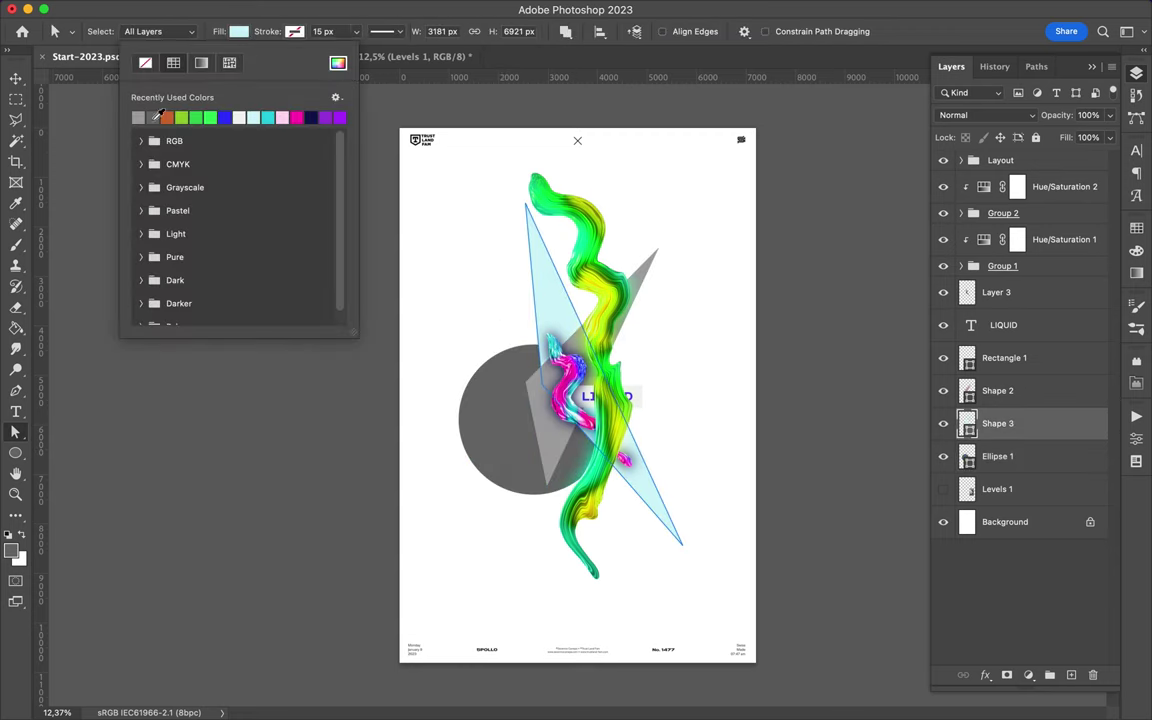
left_click(338, 63)
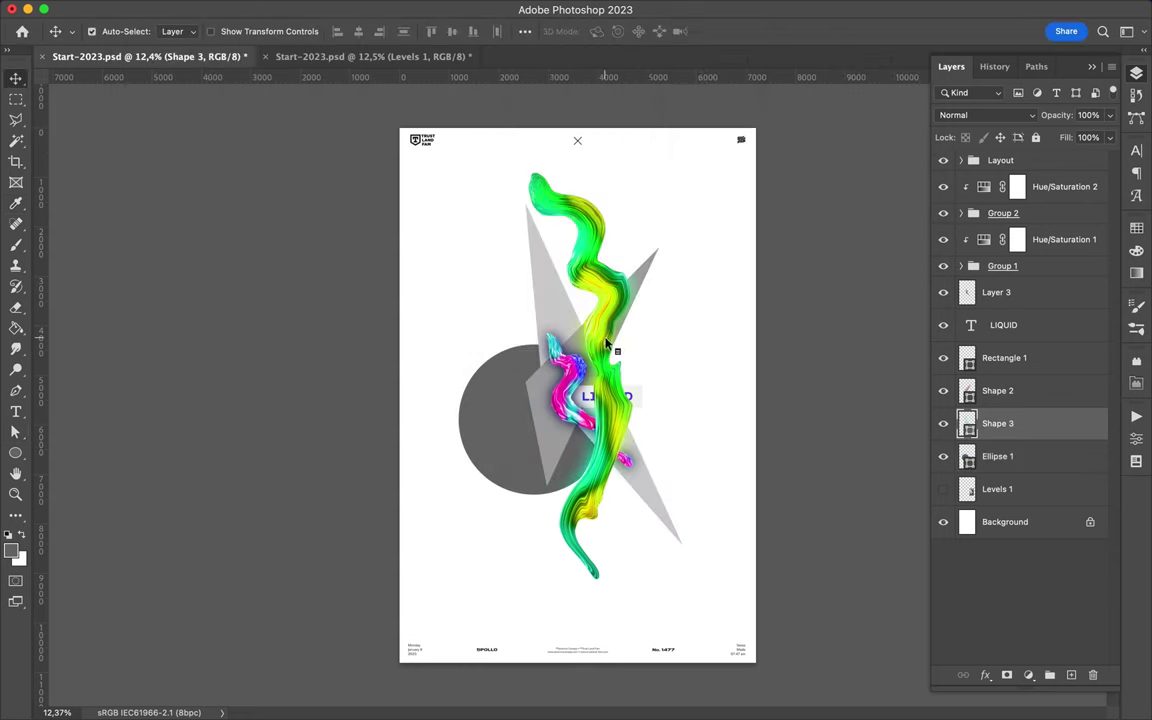
Step: Move Group 2 with its adjustment beneath Shape 2 and recentre the stroke
left_click(960, 214)
left_click_drag(614, 315, 667, 322)
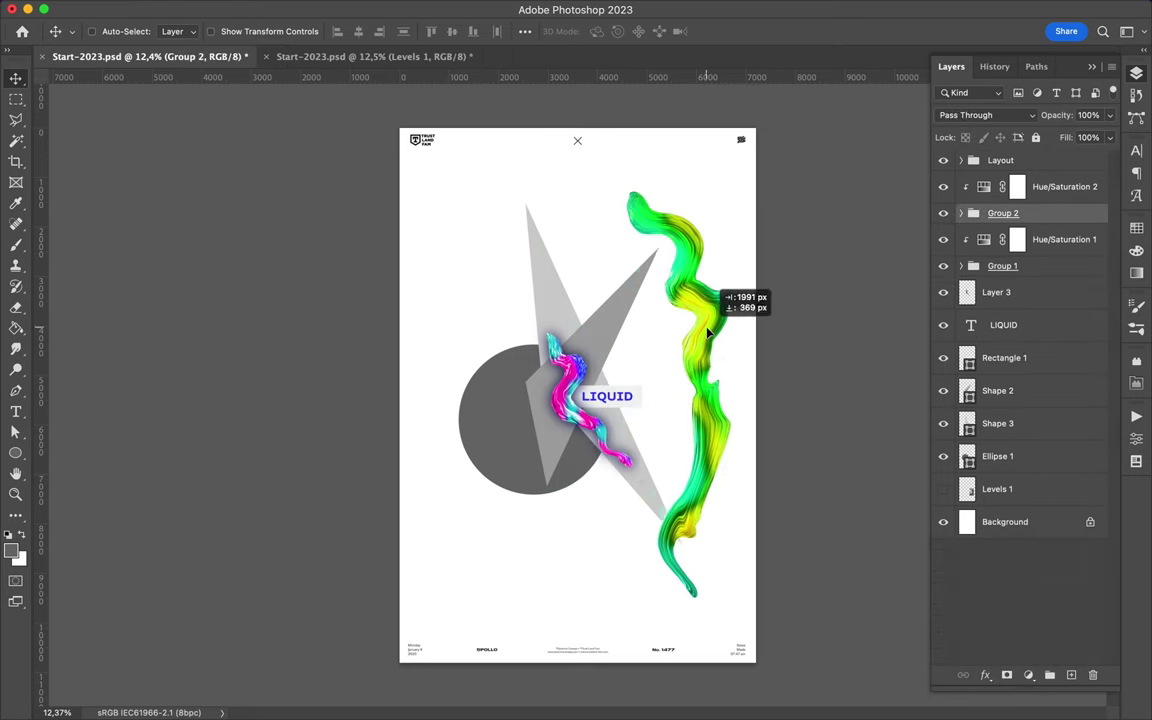
left_click(1064, 187)
double_click(1040, 213)
key("Escape")
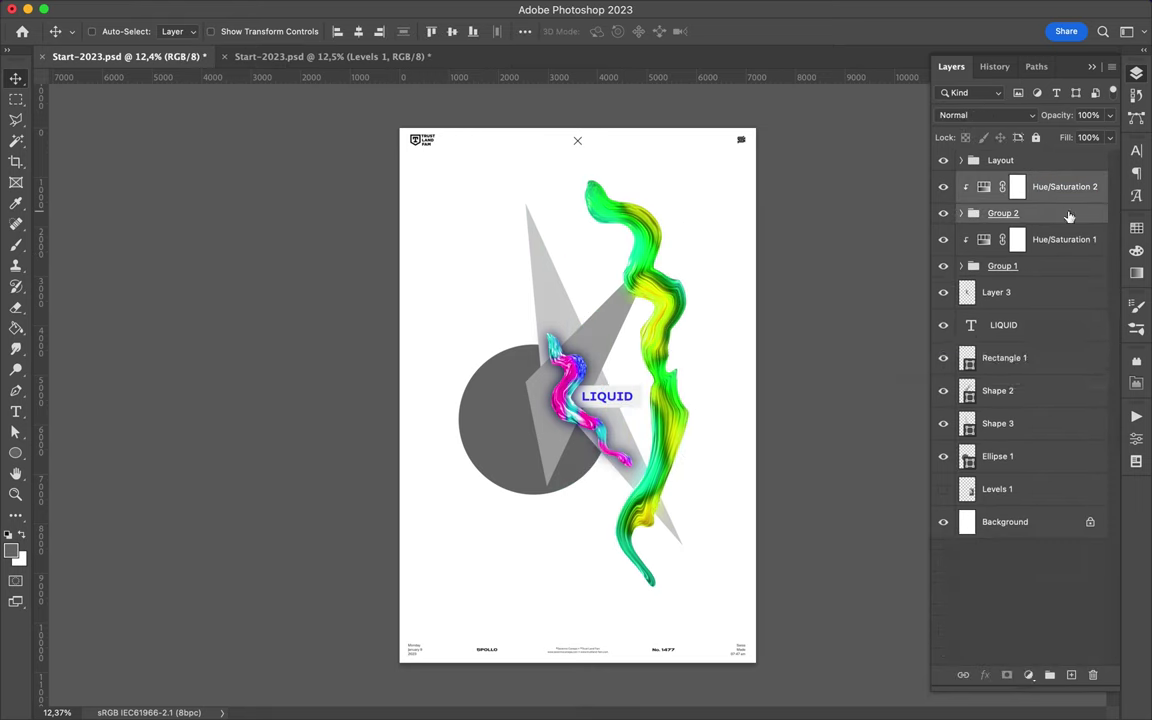
left_click_drag(1040, 213, 1050, 400)
left_click_drag(599, 347, 544, 327)
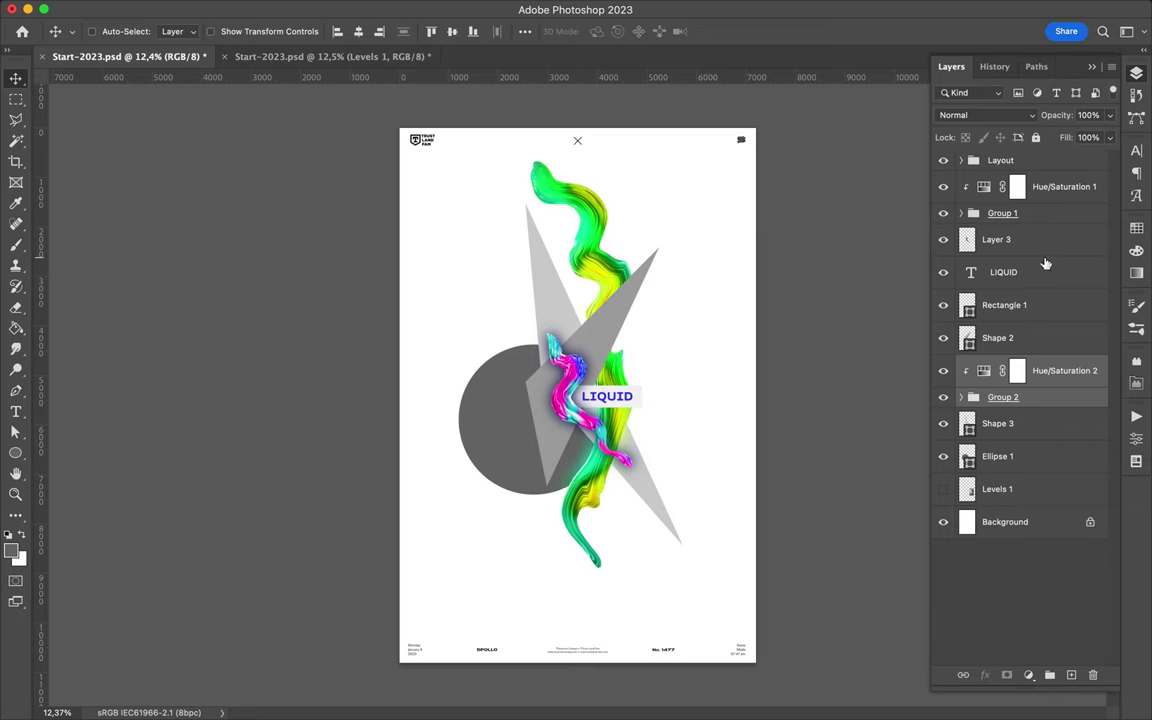
Step: Set the hue to -159 for a magenta-blue stroke and save the document
left_click(1017, 371)
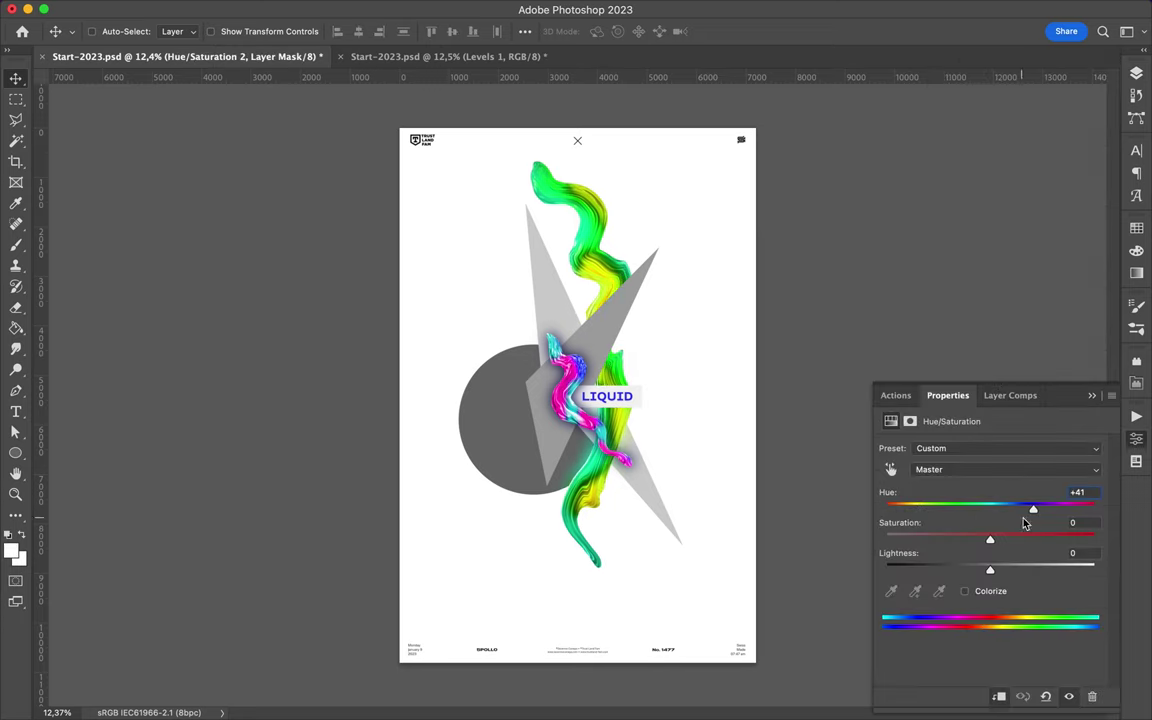
key("Return")
left_click(894, 510)
key("ctrl+s")
Step: Merge a copy of Group 2 and its adjustment, then copy a circular piece to a new layer
left_click(1136, 73)
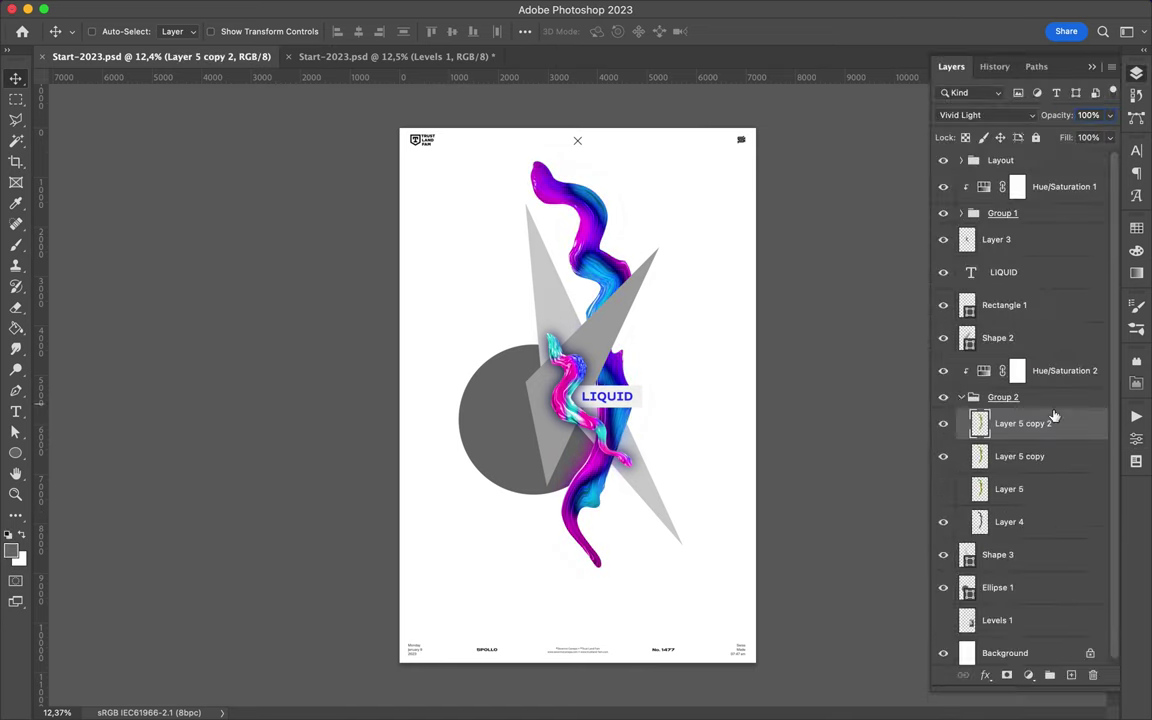
left_click(961, 397)
key("ctrl+j")
key("ctrl+e")
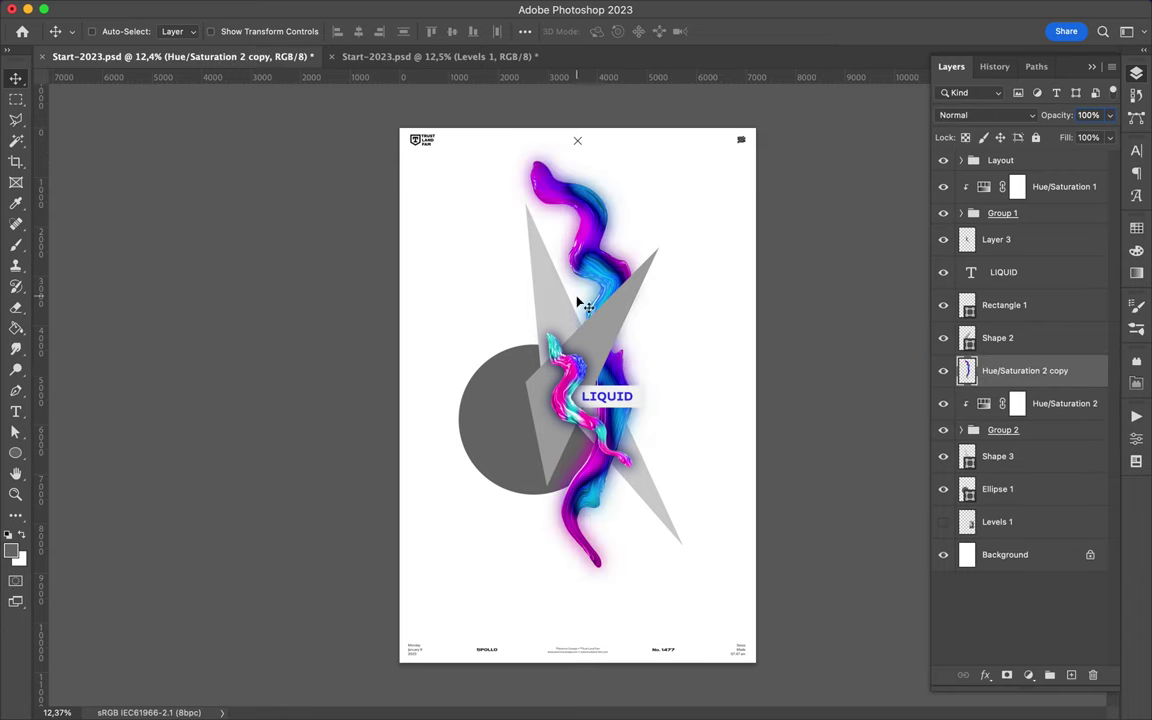
key("shift+m")
mouse_move(527, 228)
left_mouse_down()
mouse_move(600, 286)
mouse_move(572, 385)
left_mouse_up()
key("ctrl+j")
key("v")
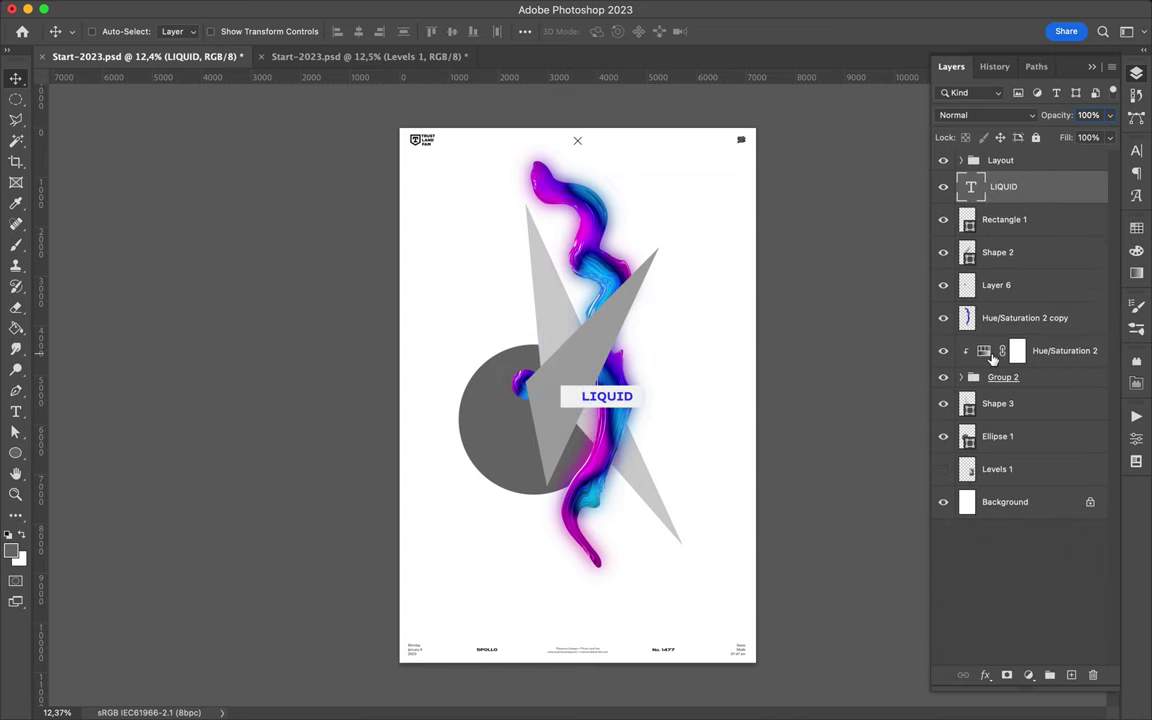
Step: Move the merged stroke copy and stroke group about 97 px right
left_click(1025, 318)
left_click(1003, 377, "shift")
mouse_move(600, 372)
left_mouse_down()
mouse_move(700, 377)
mouse_move(690, 377)
left_mouse_up()
Step: Delete the grey triangle layers and the grey circle
left_click(576, 360, "ctrl")
left_click(566, 355, "ctrl+shift")
key("Delete")
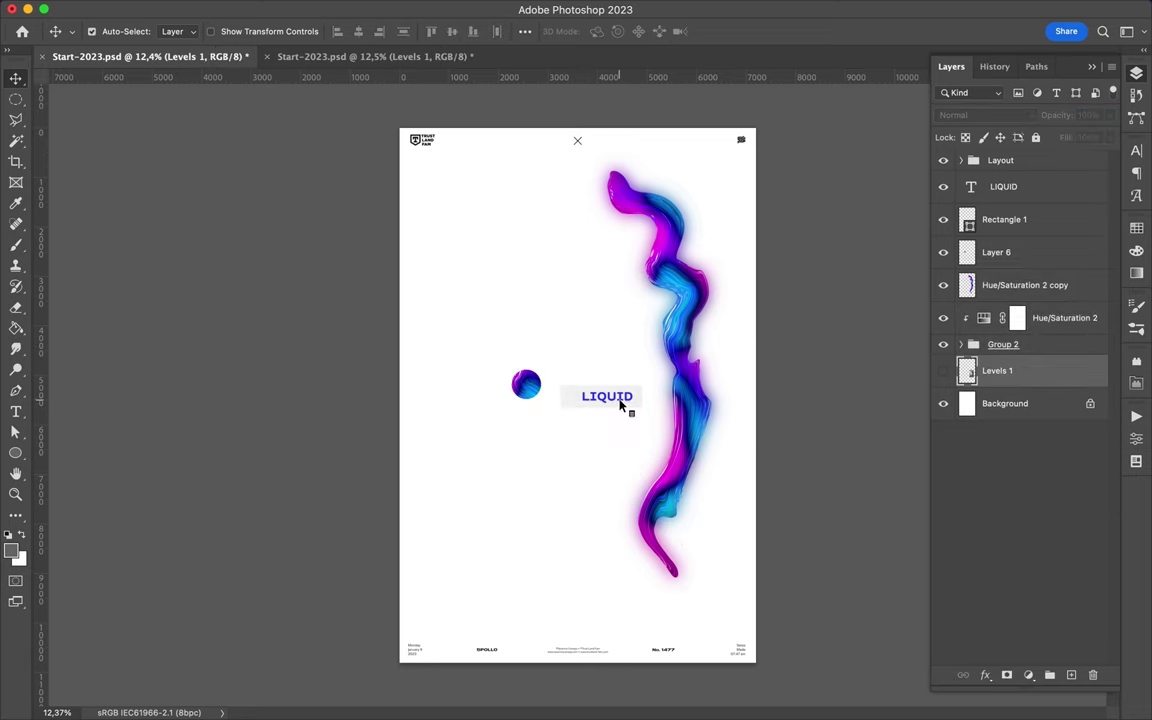
Step: Raise the LIQUID label and its rectangle, and shift the small round piece down-left
left_click(621, 403)
left_click(607, 396, "shift")
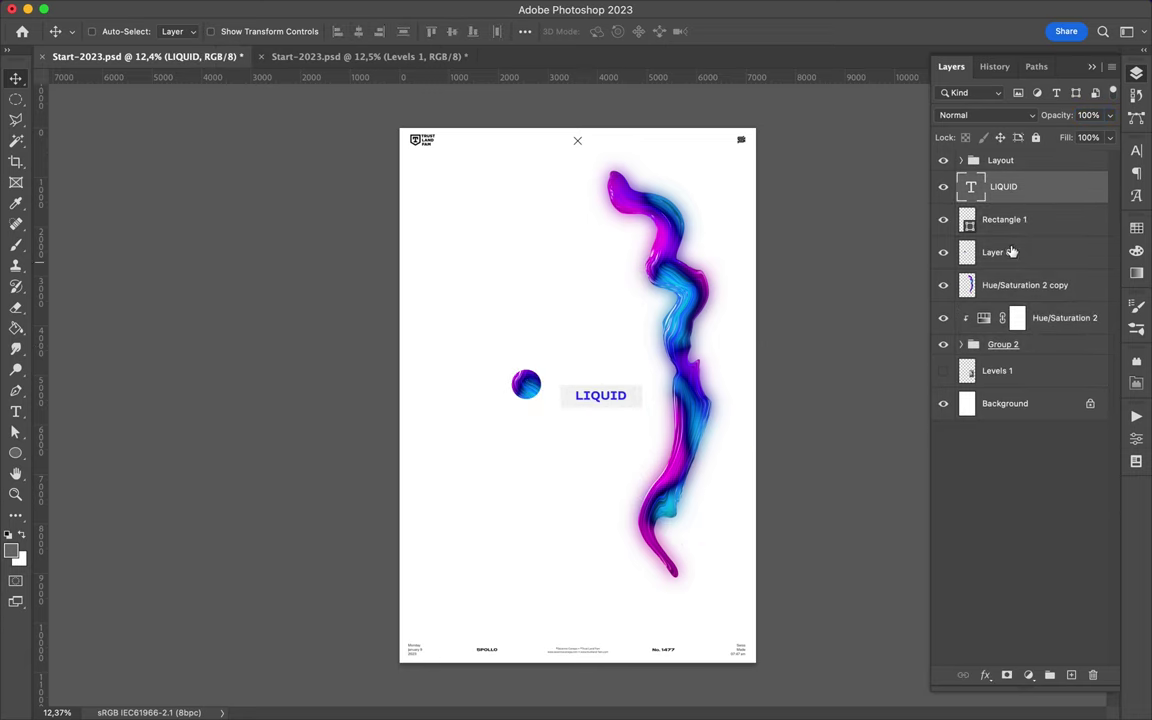
mouse_move(604, 396)
left_mouse_down()
mouse_move(578, 232)
mouse_move(583, 244)
left_mouse_up()
left_click_drag(527, 385, 515, 427)
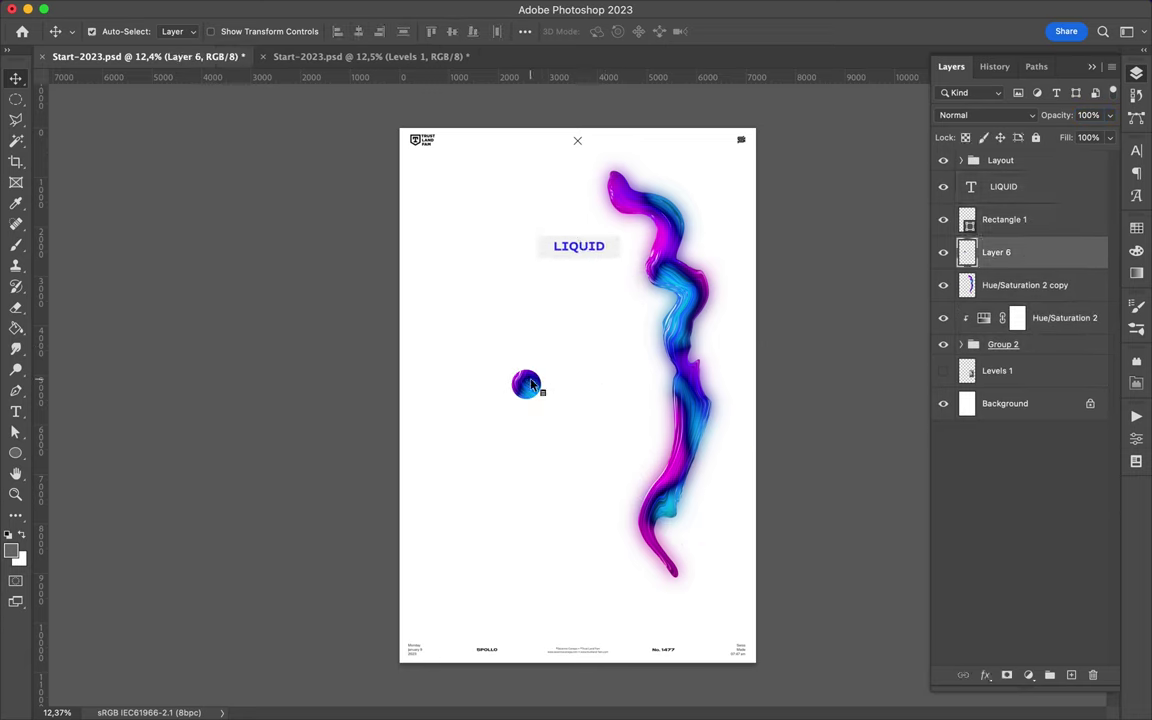
Step: Draw a large white ellipse over the lower poster and place it below Layer 6
key("u")
left_click(177, 31)
left_click(90, 106)
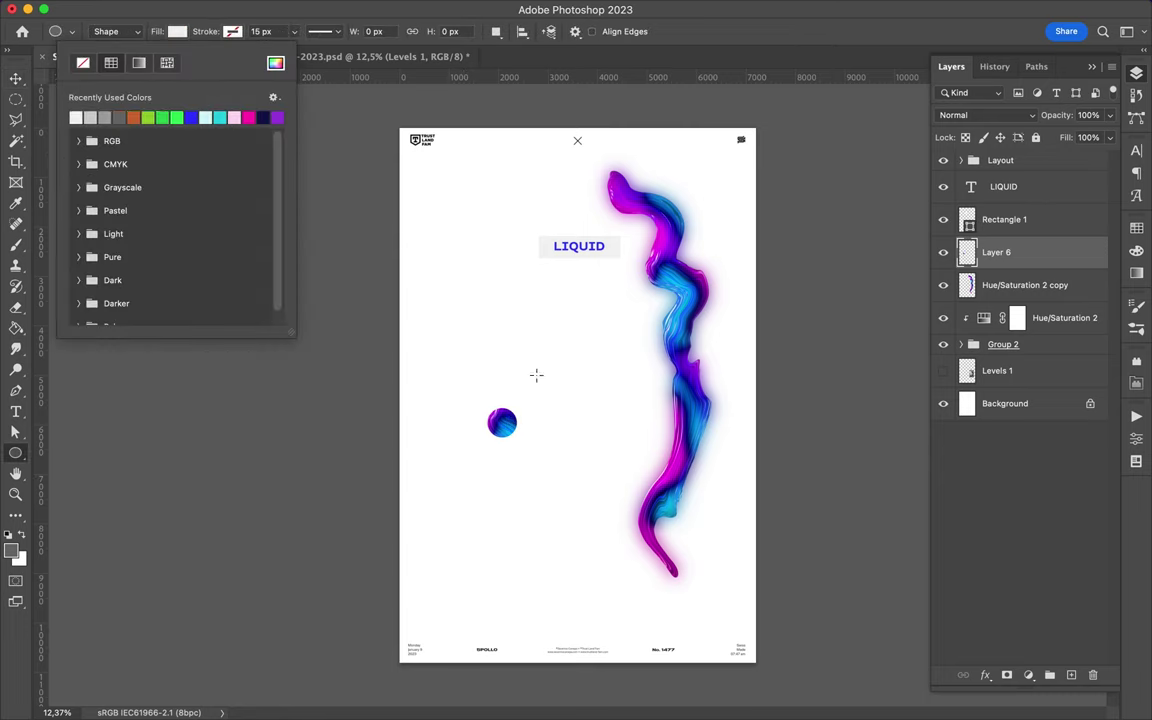
left_click_drag(575, 498, 810, 705)
key("v")
left_click_drag(630, 526, 630, 611)
left_click(1136, 73)
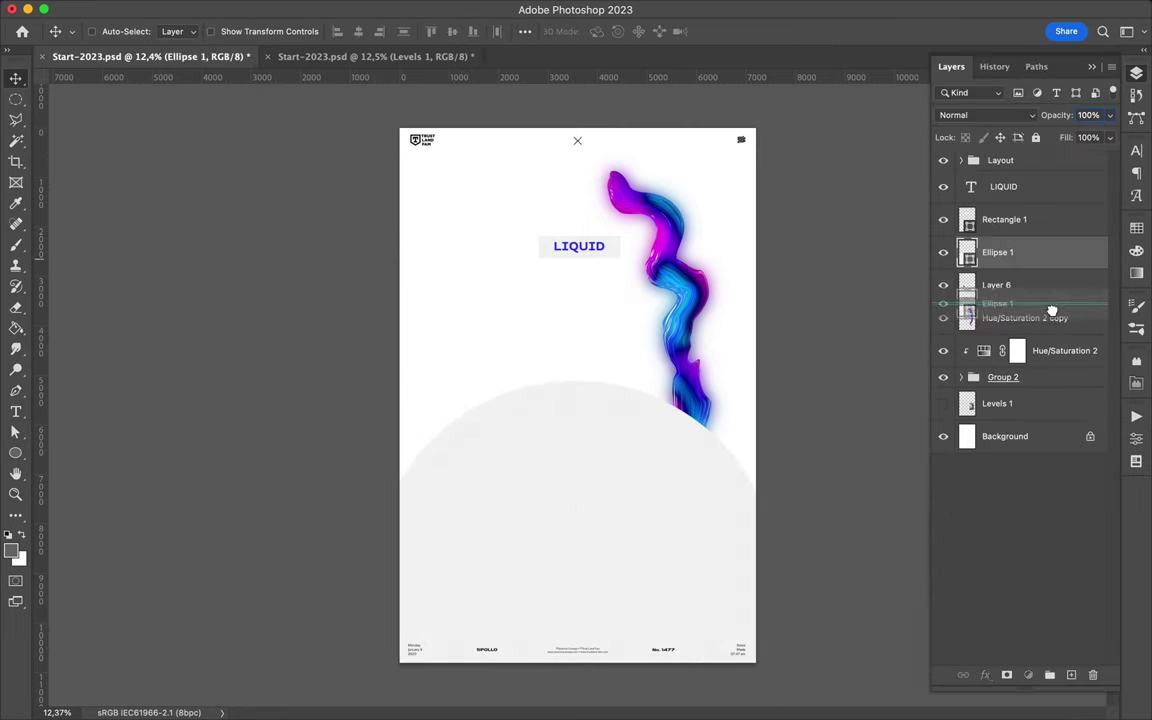
left_click_drag(1000, 252, 1051, 308)
Step: Enlarge and raise the big circle, then move it just above the Background layer
key("ctrl+minus")
key("a")
key("ctrl+t")
mouse_move(576, 386)
left_mouse_down()
mouse_move(589, 249)
mouse_move(591, 470)
mouse_move(640, 493)
left_mouse_up()
key("Return")
key("v")
left_click_drag(997, 285, 997, 412)
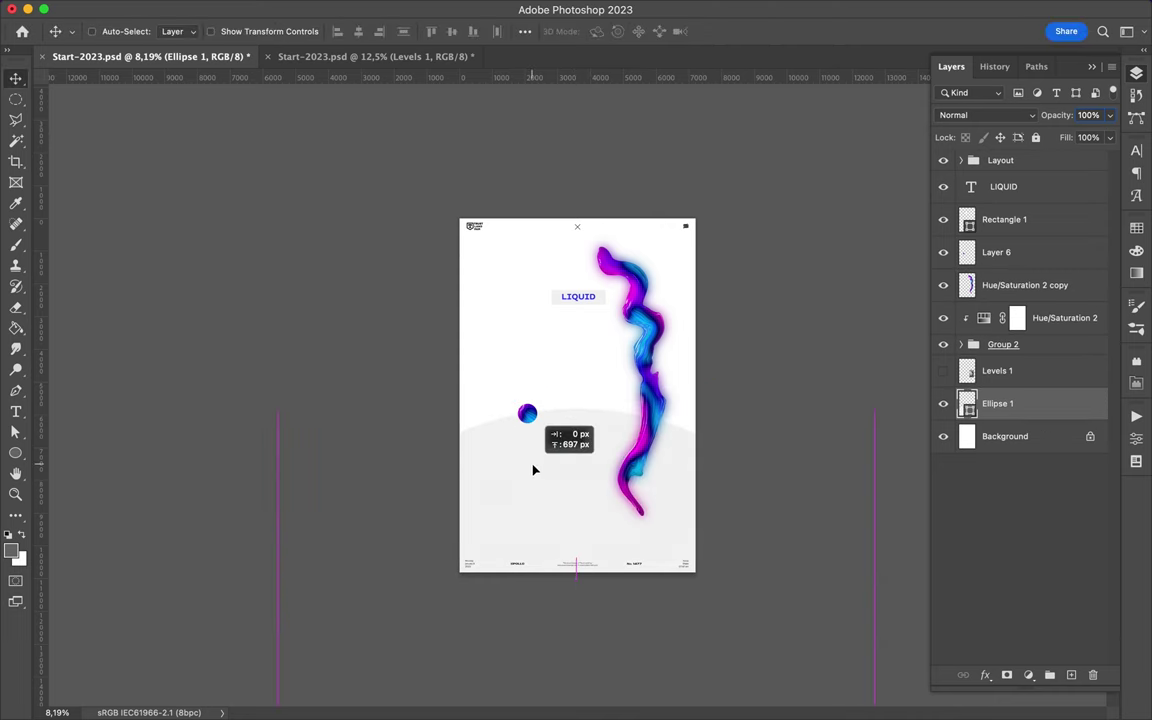
Step: Select the small round piece, then the merged stroke copy layer
scroll(580, 440, "up", 3)
left_click(497, 435, "ctrl")
left_click(1025, 285)
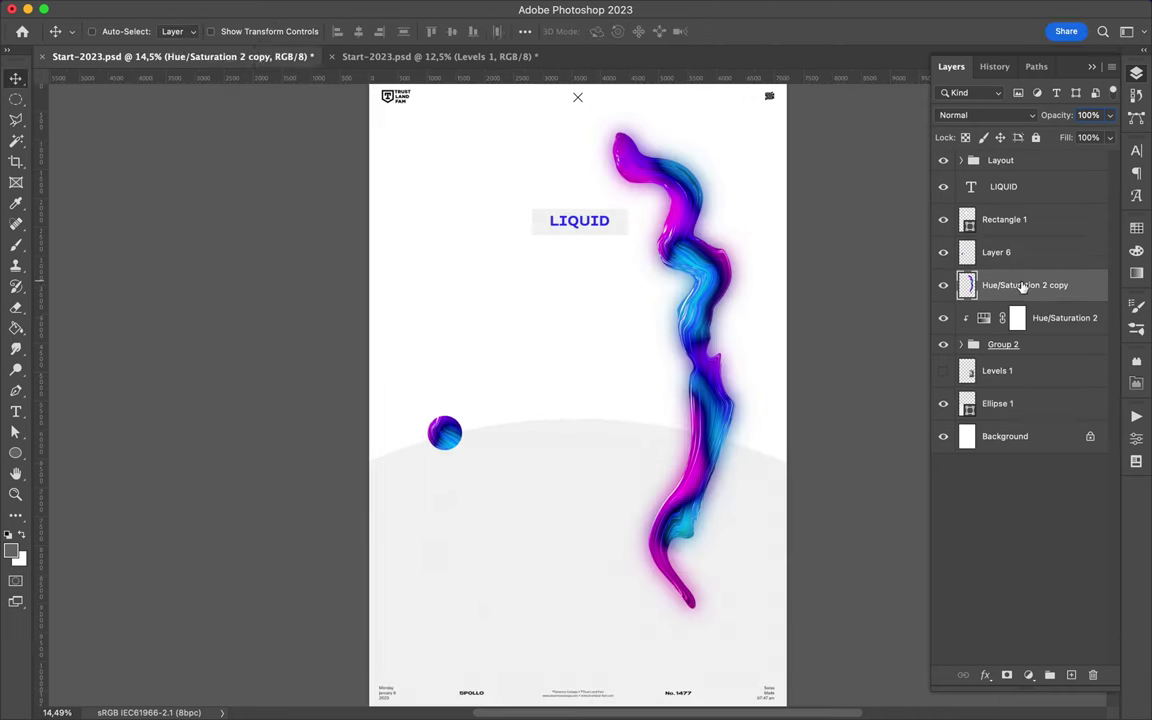
Step: Rotate the stroke and its group about 3.59° and nudge it into place
left_click(1003, 344, "ctrl")
key("ctrl+t")
left_click_drag(694, 103, 706, 104)
key("Return")
left_click_drag(735, 160, 741, 168)
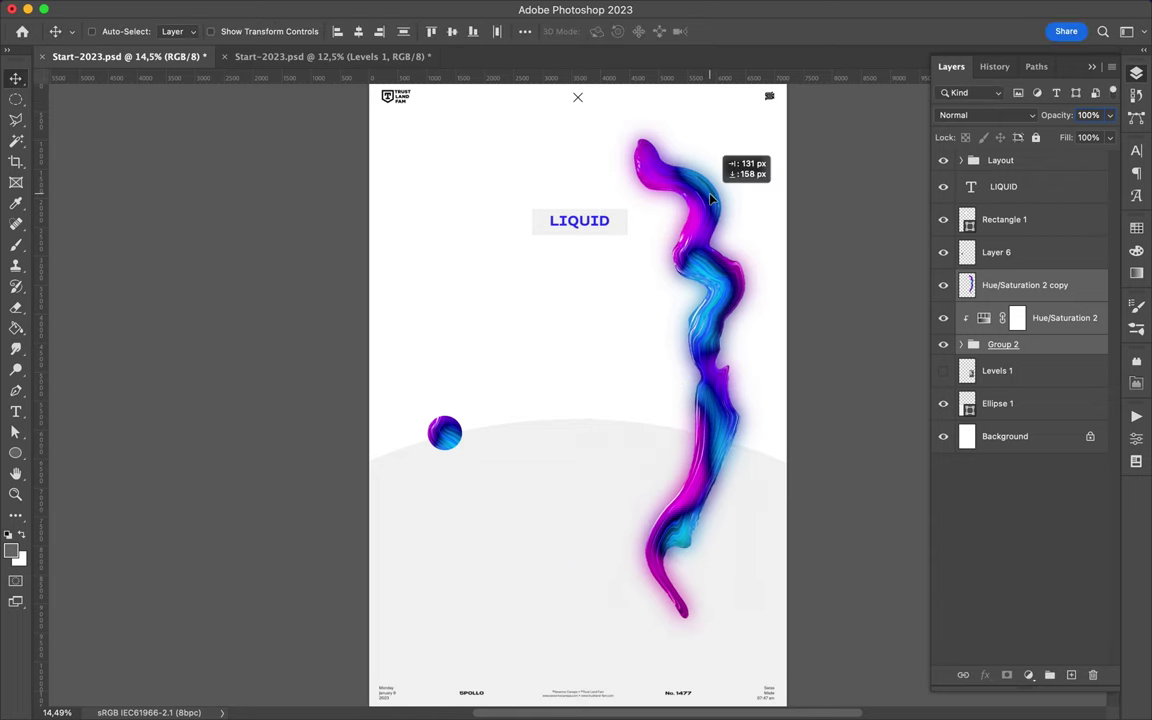
Step: Set the LIQUID text tracking to 100 in the Character panel
left_click(1003, 186)
left_click(1136, 150)
left_click_drag(1045, 210, 1070, 210)
type("100")
key("Return")
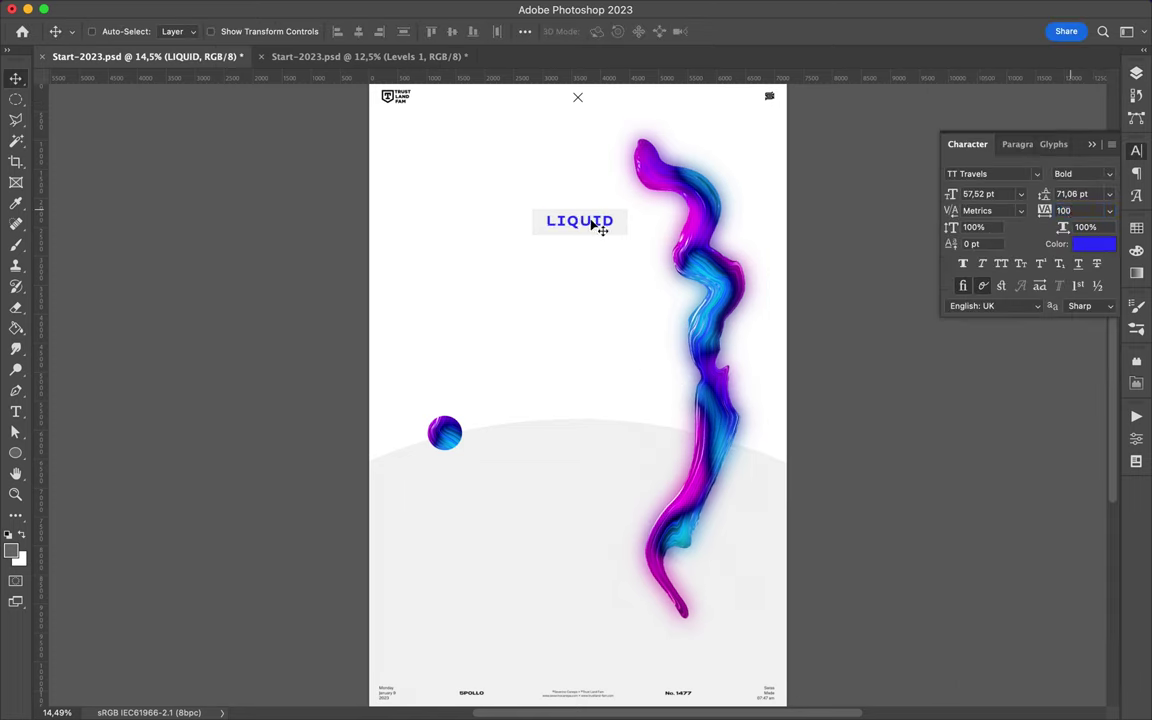
Step: Add an enlarged LIQUID copy at lower left behind the ball, and shift the round piece left
scroll(591, 225, "up", 3)
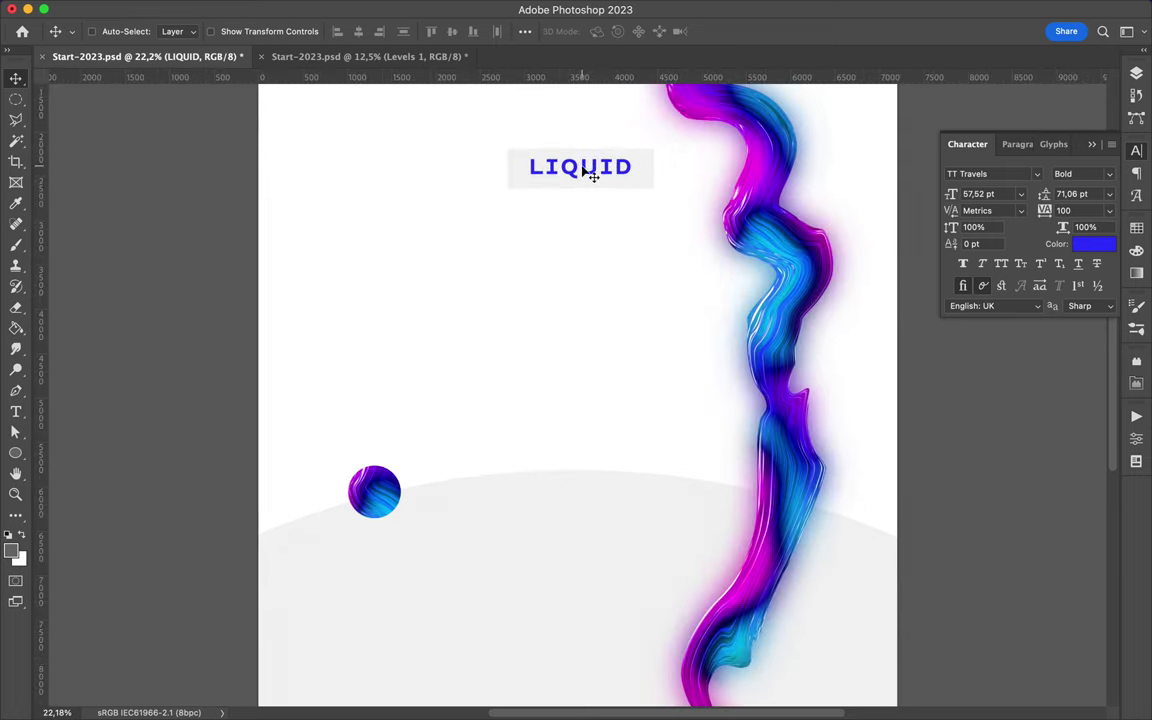
scroll(584, 175, "down", 3)
scroll(590, 175, "down", 1)
left_click_drag(599, 257, 509, 347)
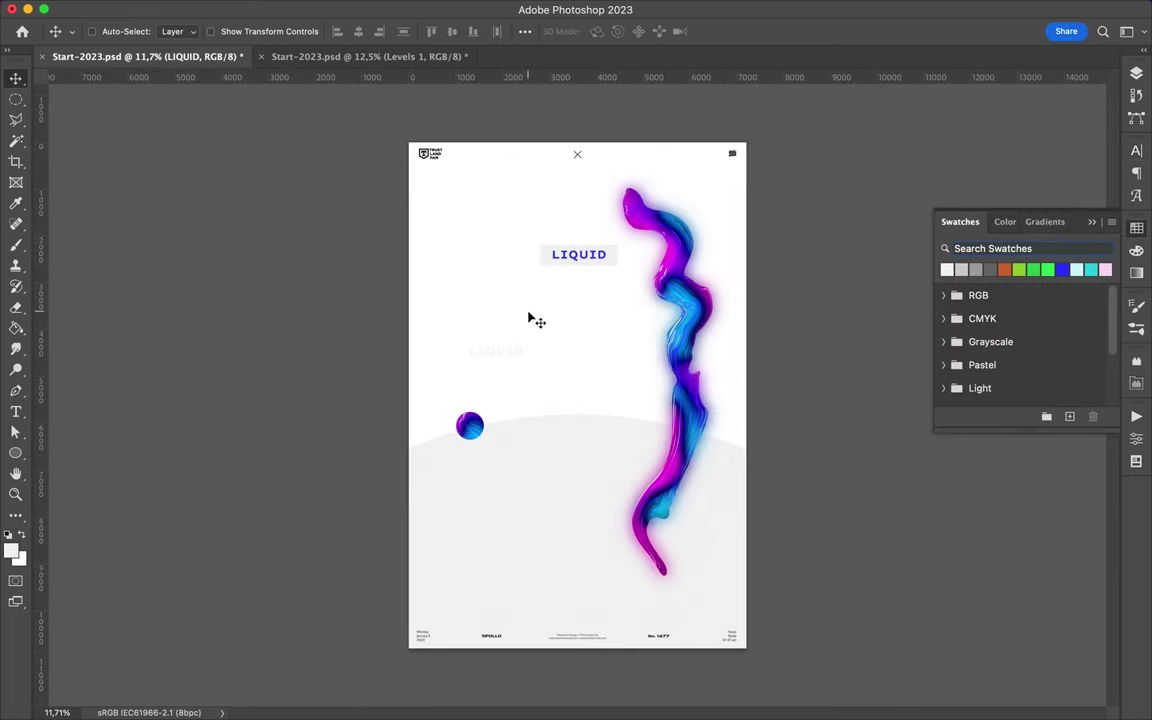
key("ctrl+t")
mouse_move(690, 343)
left_mouse_down()
mouse_move(710, 350)
mouse_move(665, 443)
left_mouse_up()
key("Return")
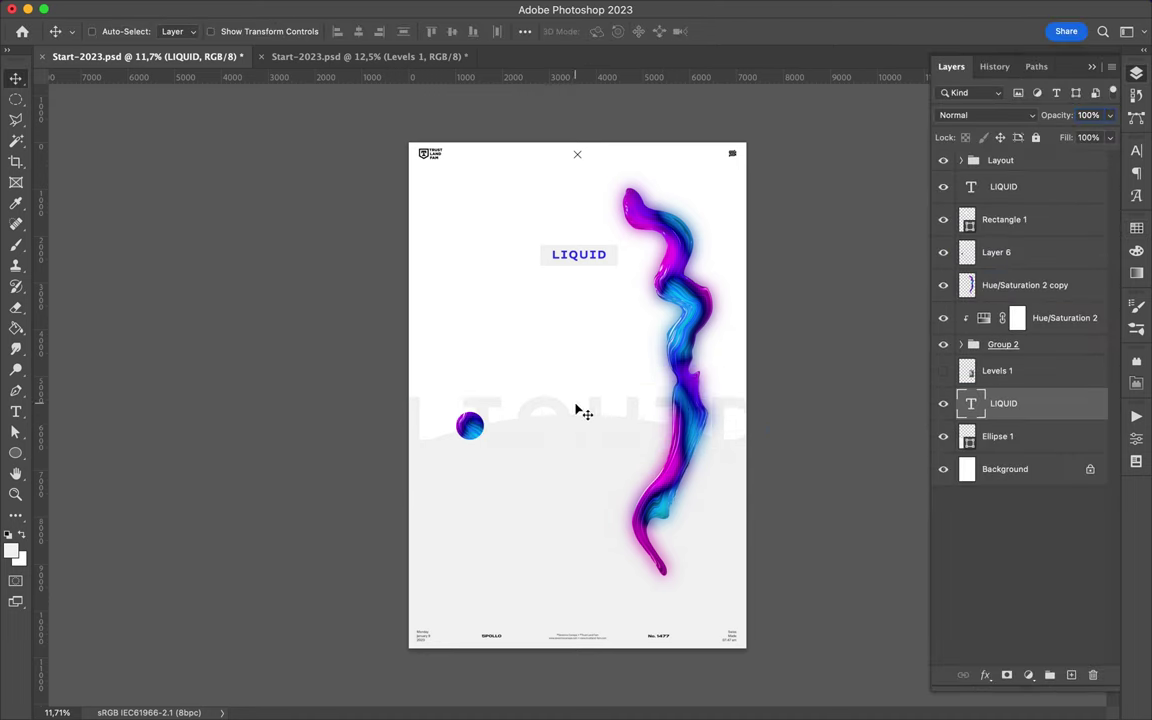
left_click(470, 428, "ctrl")
left_click_drag(486, 434, 471, 438)
Step: Draw a blue triangle with the Pen tool across the stroke
key("p")
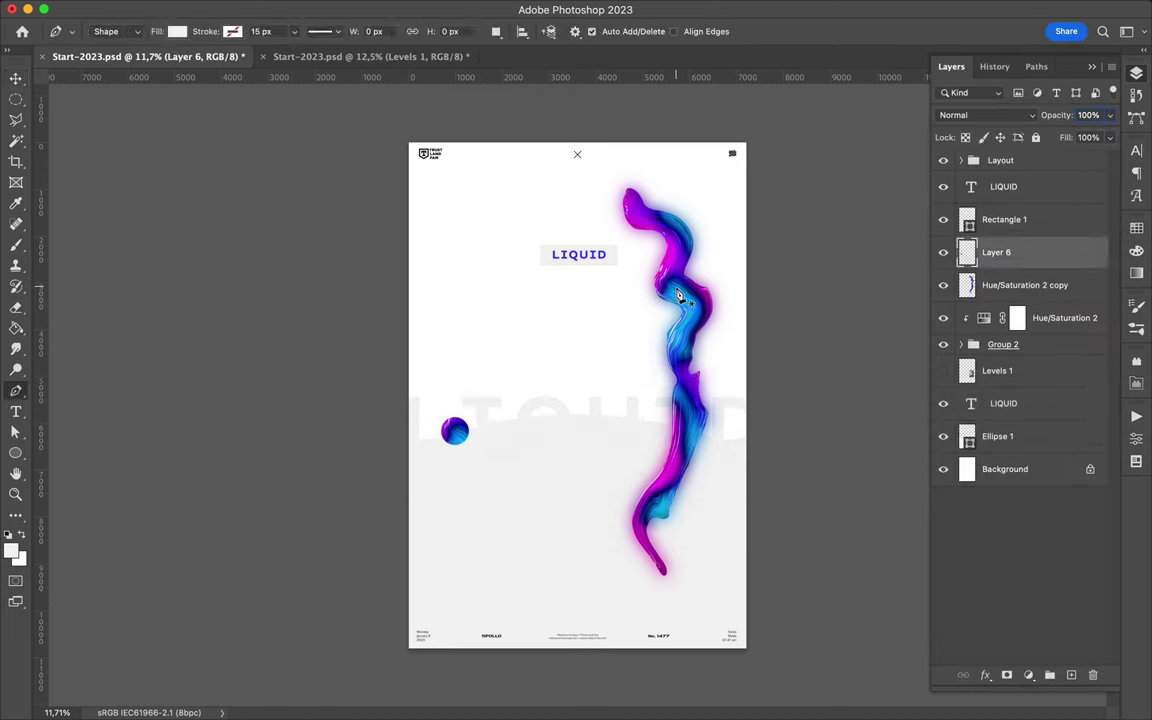
left_click(474, 365)
left_click(688, 292)
left_click(681, 420)
left_click(1136, 228)
left_click(947, 269)
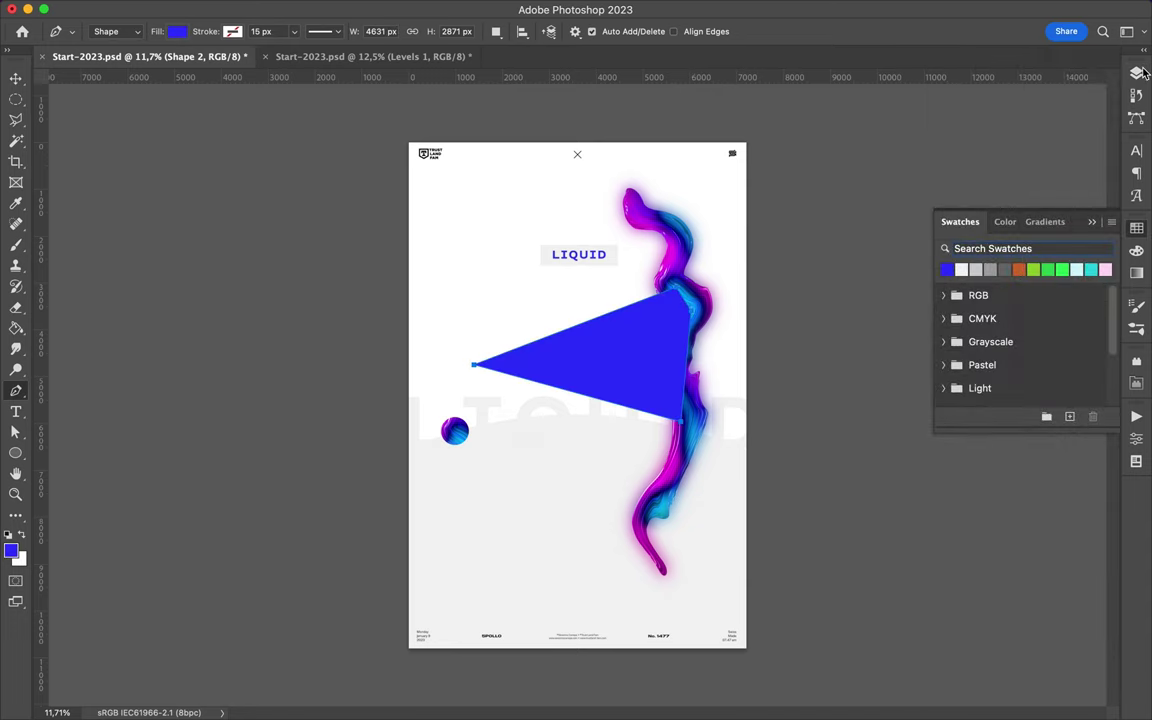
Step: Move the blue triangle lower in the layer stack and pull one corner downward
left_click(1136, 73)
left_click_drag(951, 249, 1029, 390)
key("a")
left_click_drag(471, 368, 481, 392)
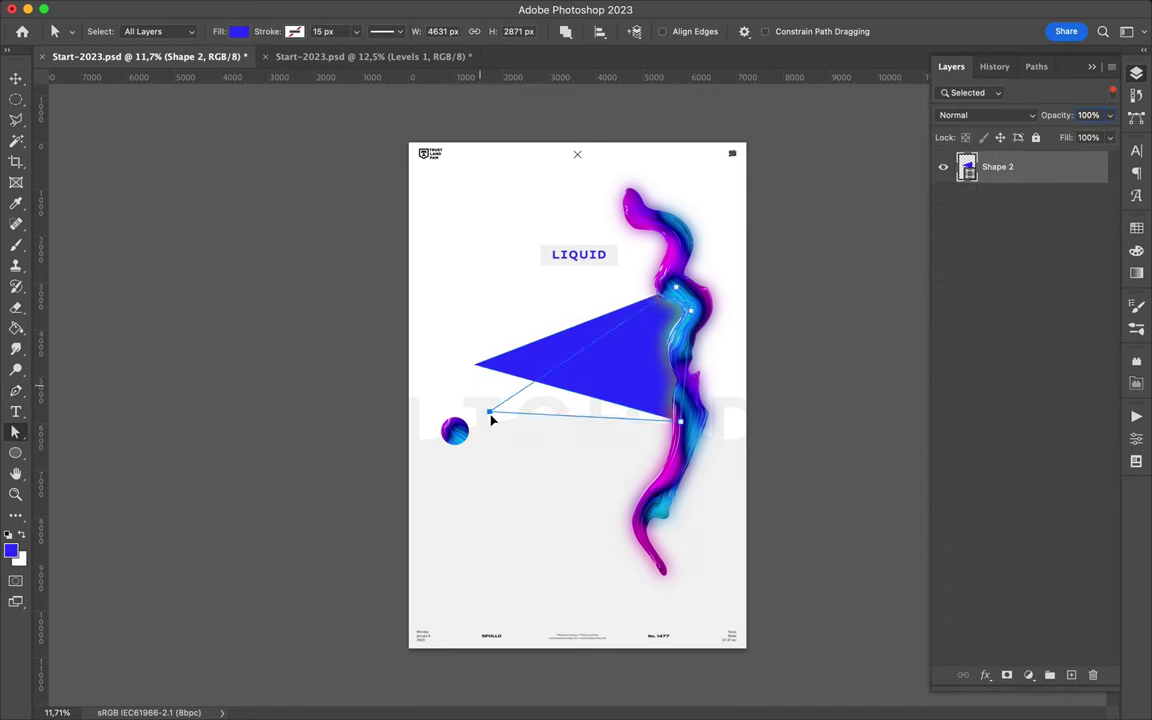
key("v")
left_click(752, 8)
left_click(874, 50)
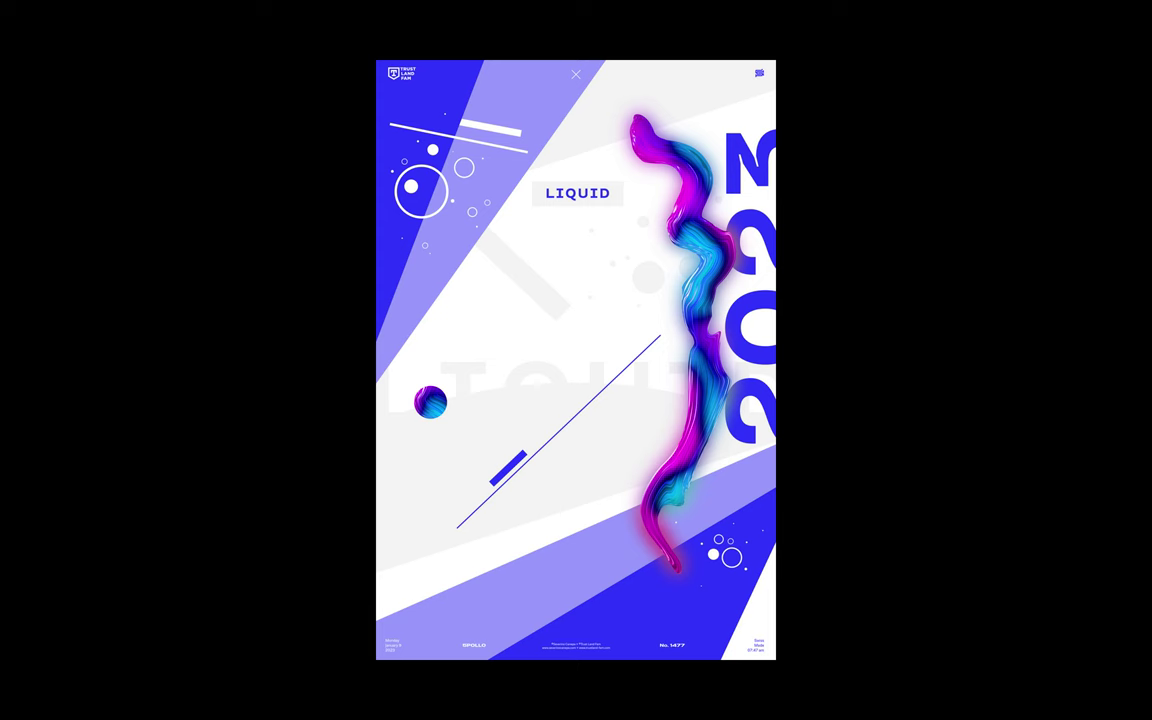